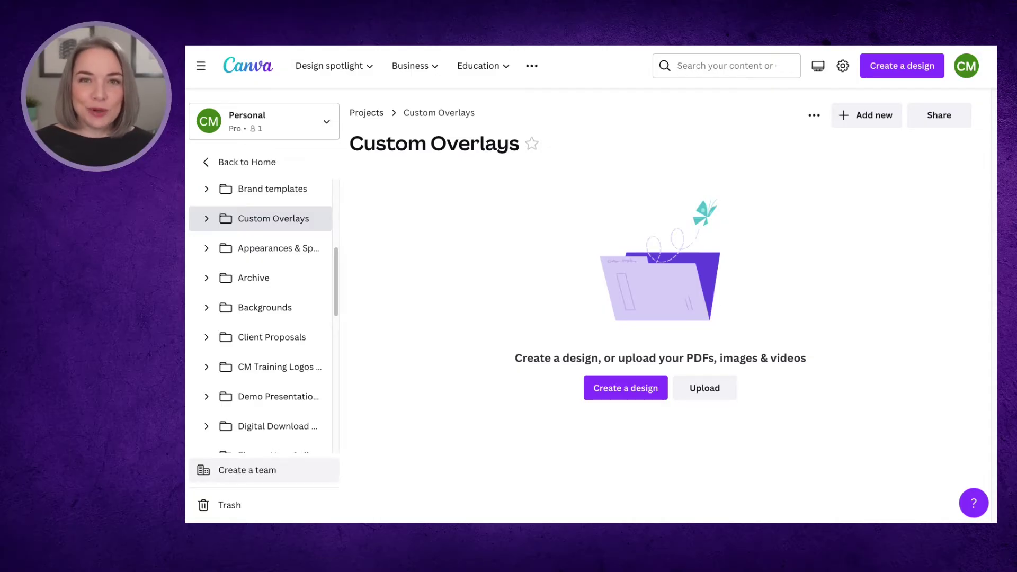
- Create a custom-size 1920 × 150 px design in the Custom Overlays project
click(616, 390)
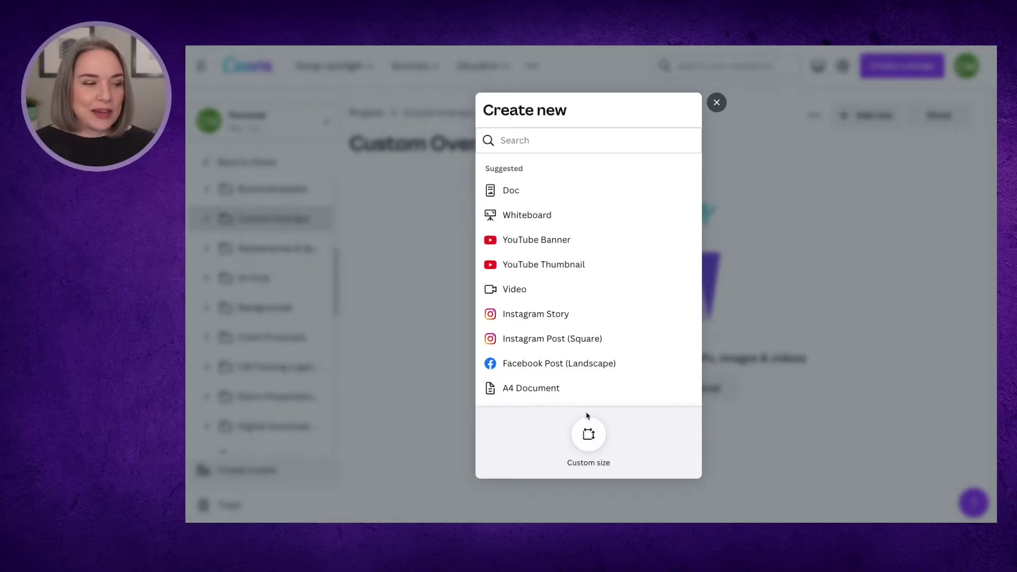
click(589, 436)
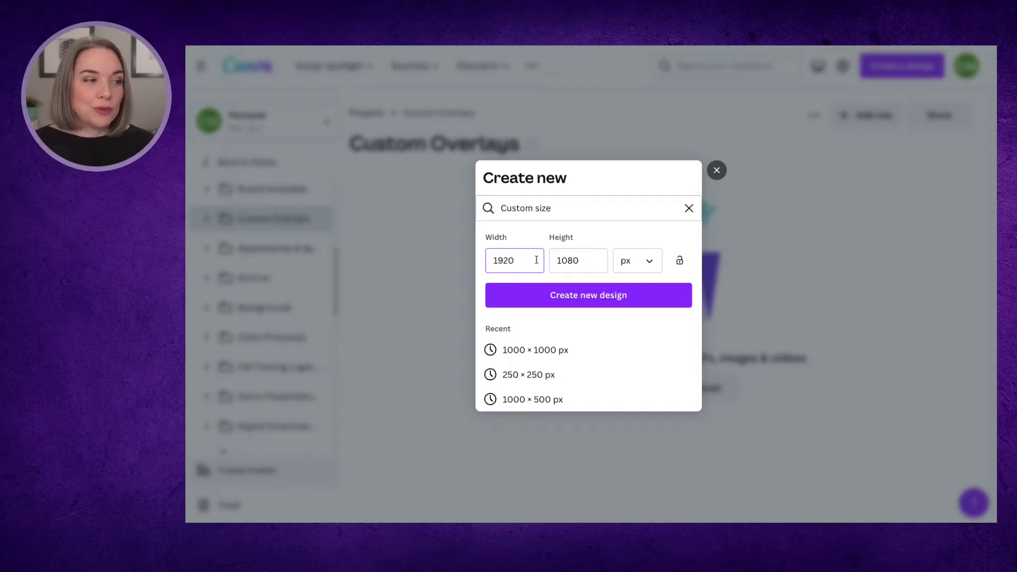
drag(584, 260, 554, 261)
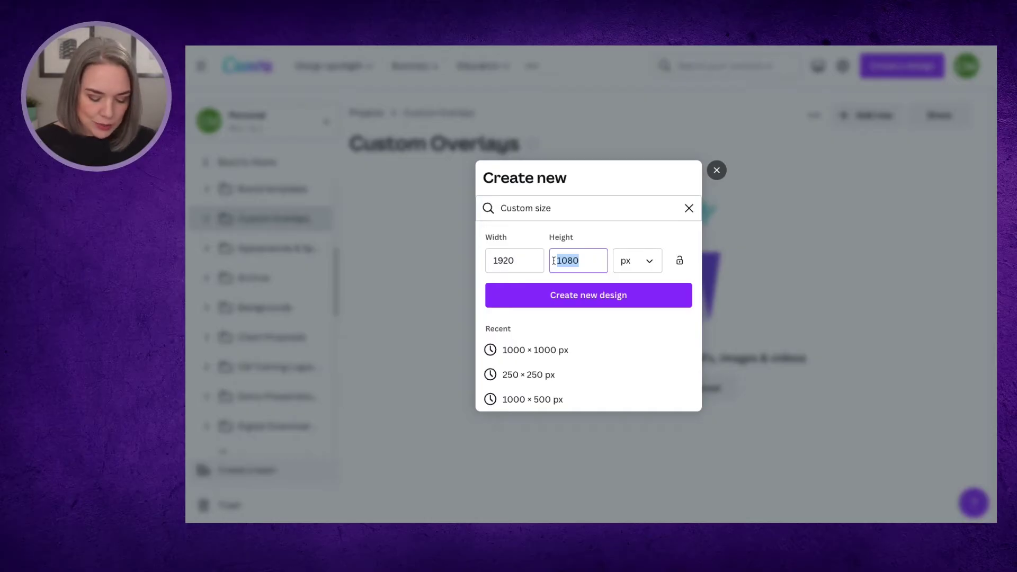
text(150)
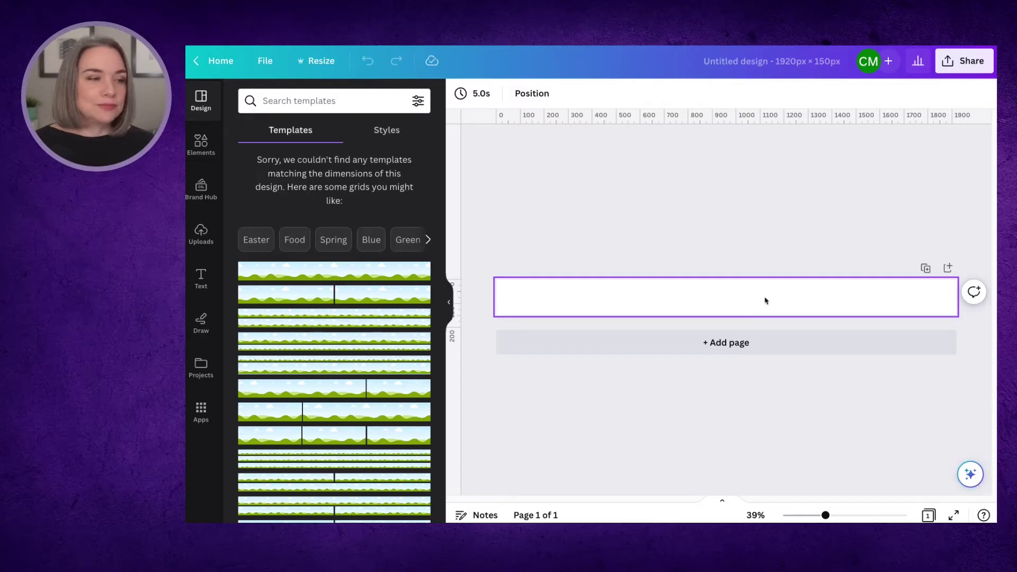
- Apply the blue linear gradient from Default colors to the page background
click(643, 308)
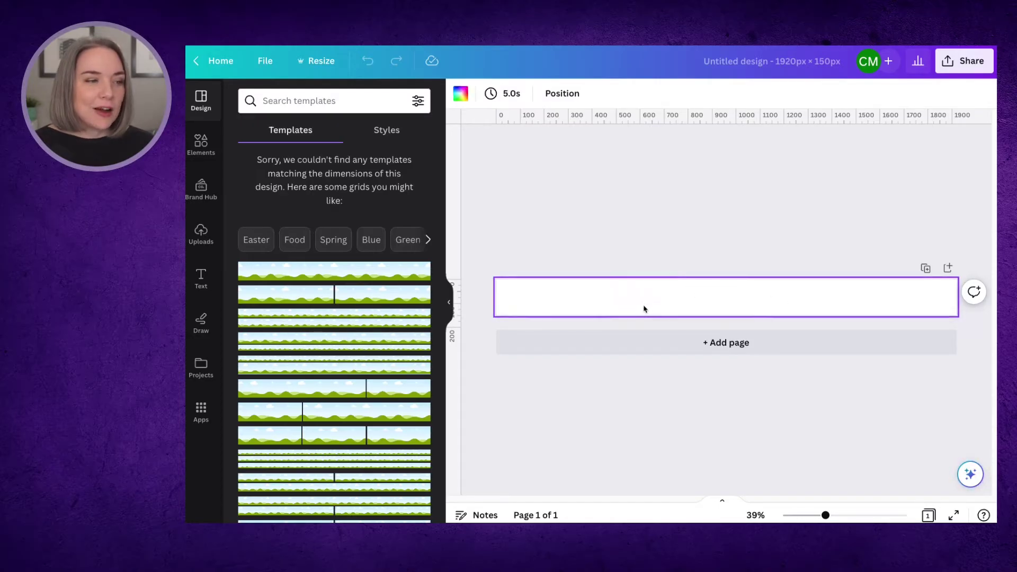
click(461, 98)
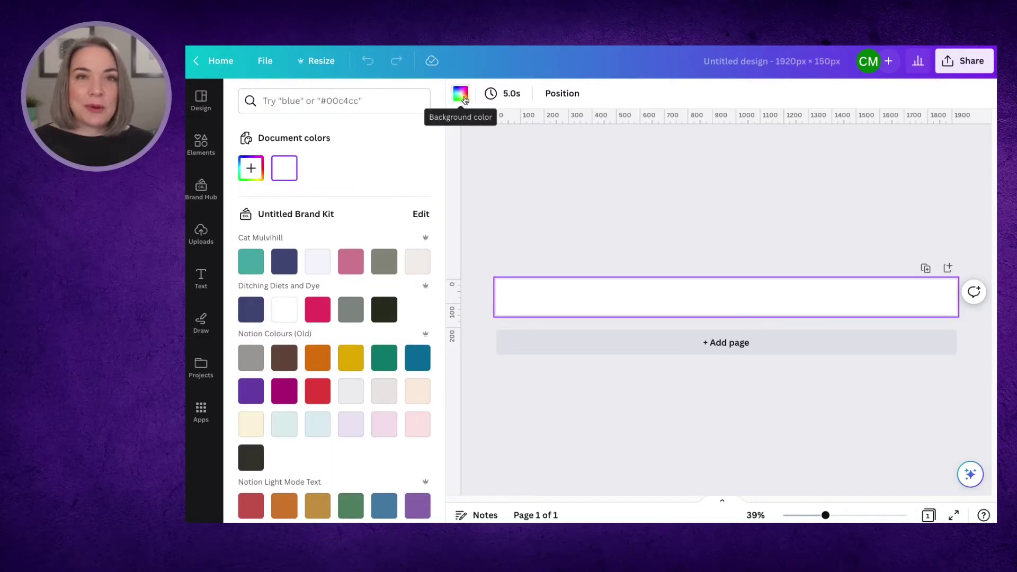
click(288, 264)
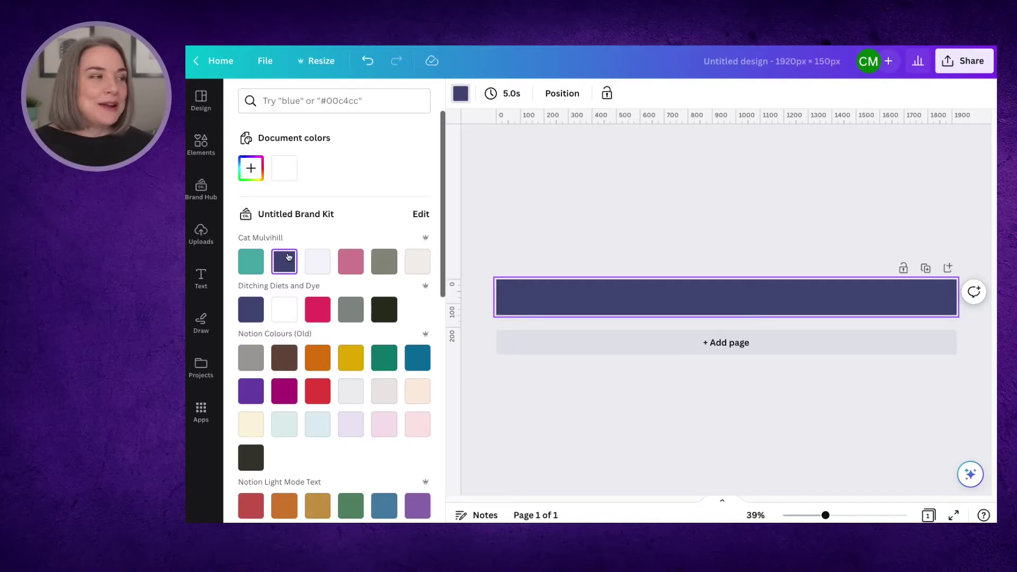
scroll(311, 249, down, 5)
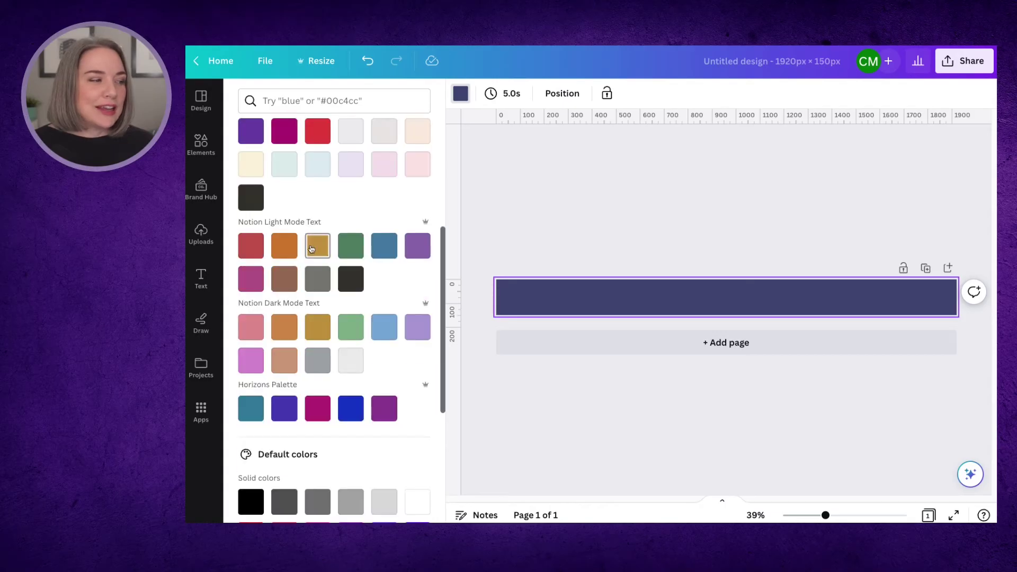
scroll(311, 248, down, 5)
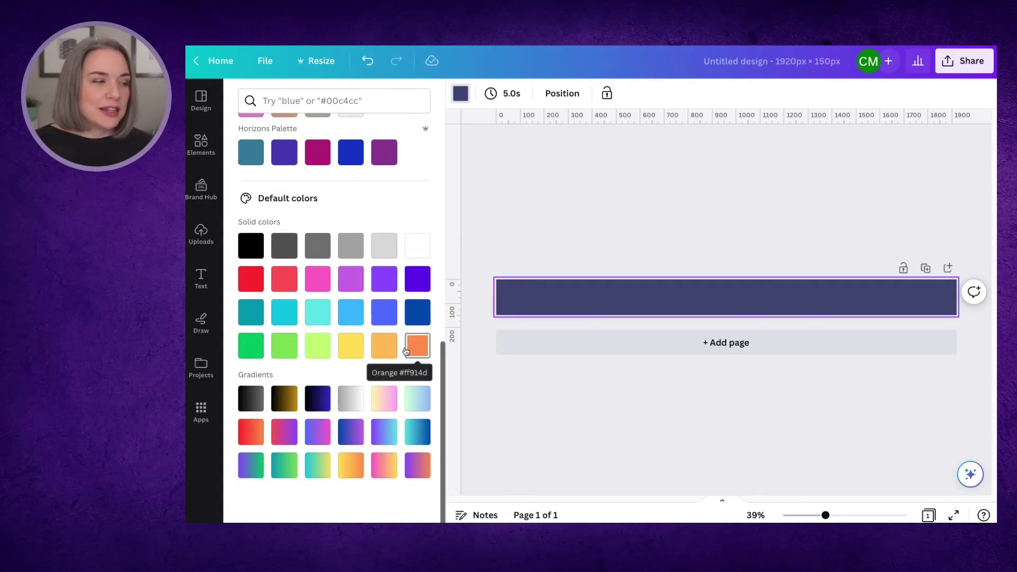
click(414, 437)
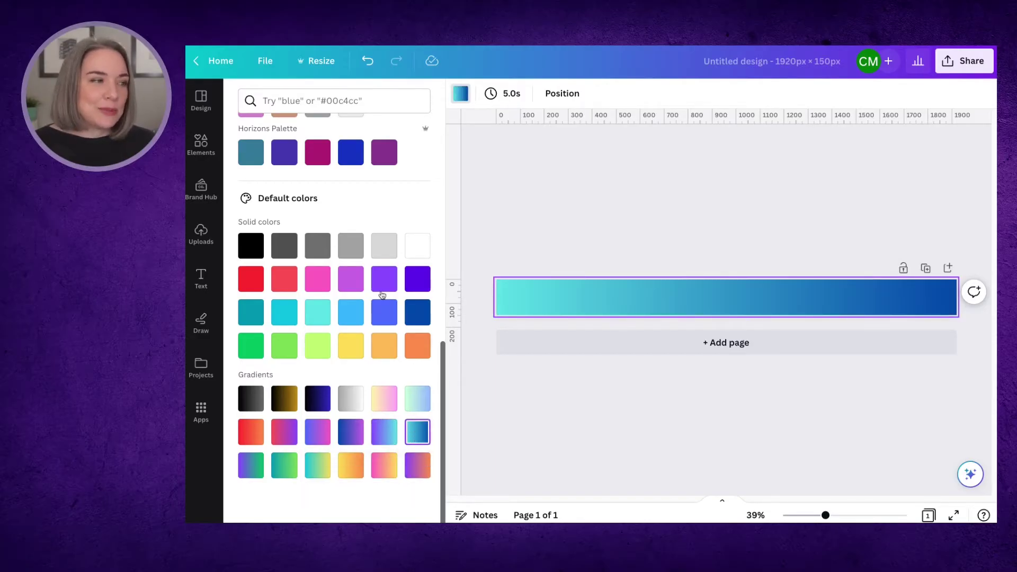
scroll(380, 283, up, 10)
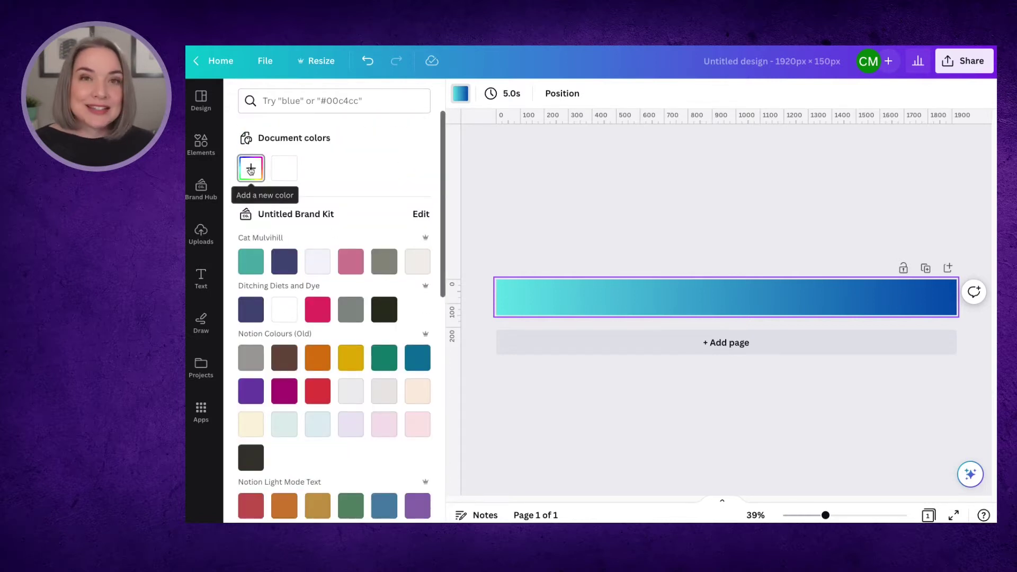
- Recolour the gradient's two colour stops to light blue and dark indigo
click(251, 168)
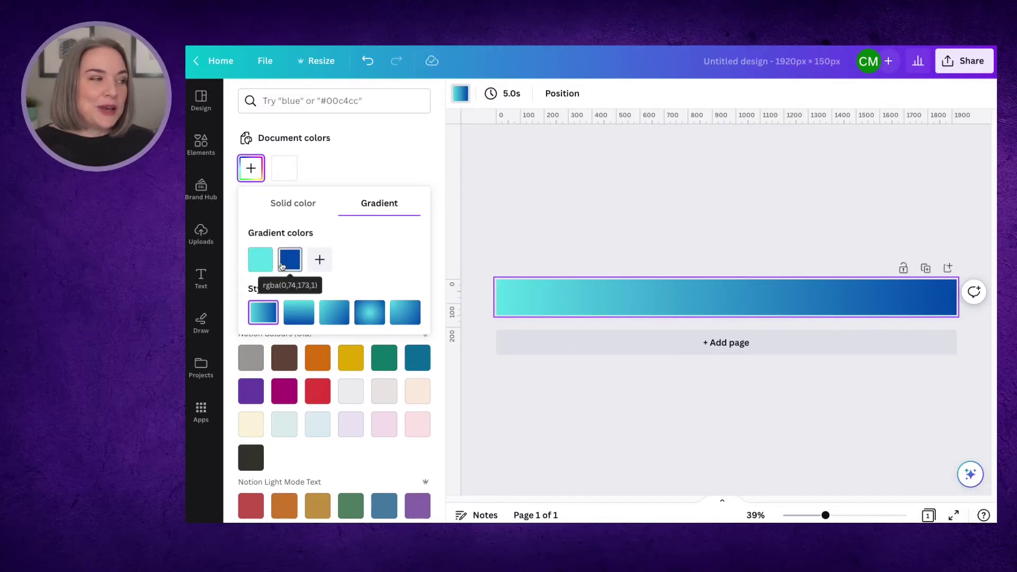
click(291, 267)
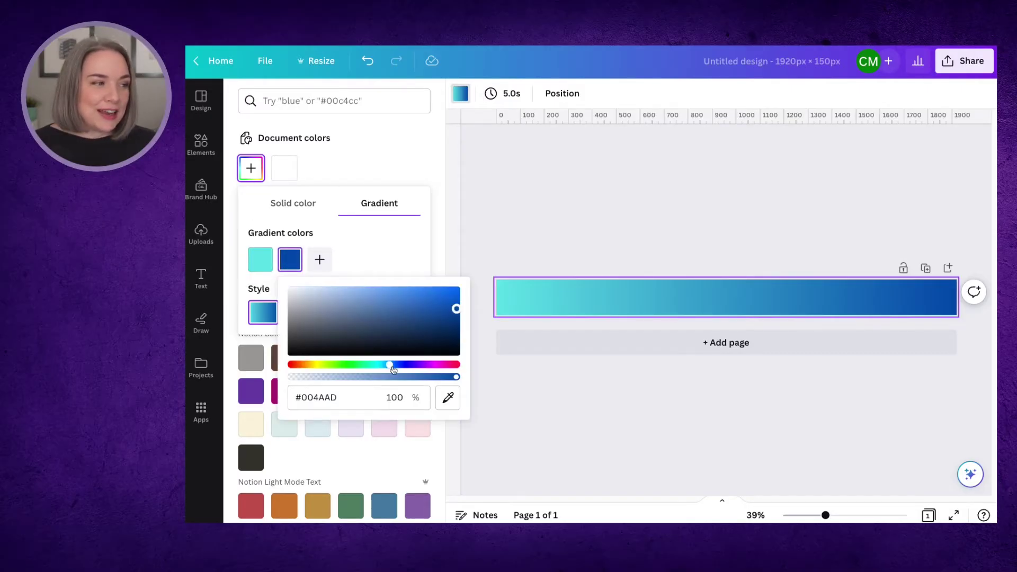
drag(389, 365, 399, 364)
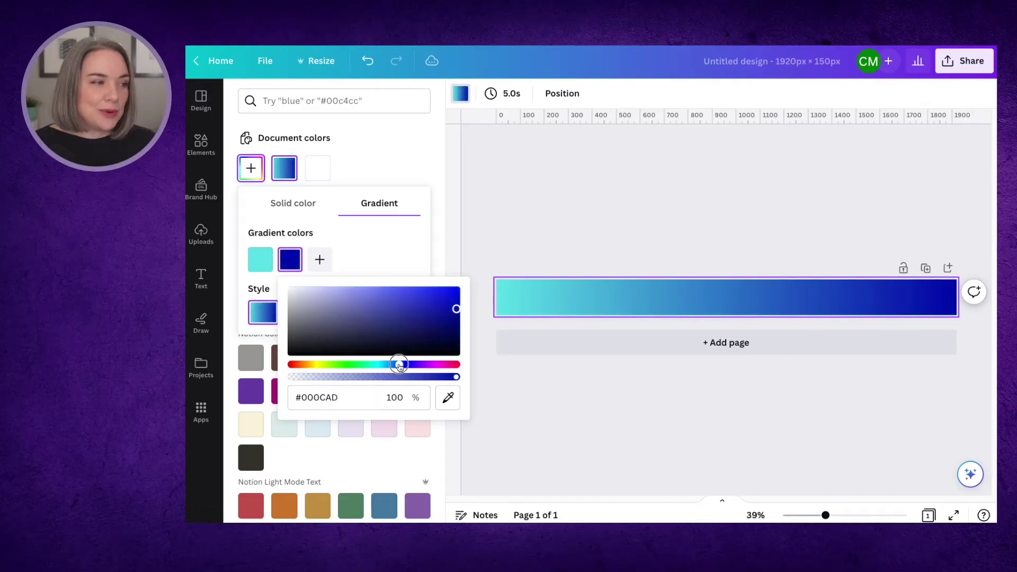
click(379, 302)
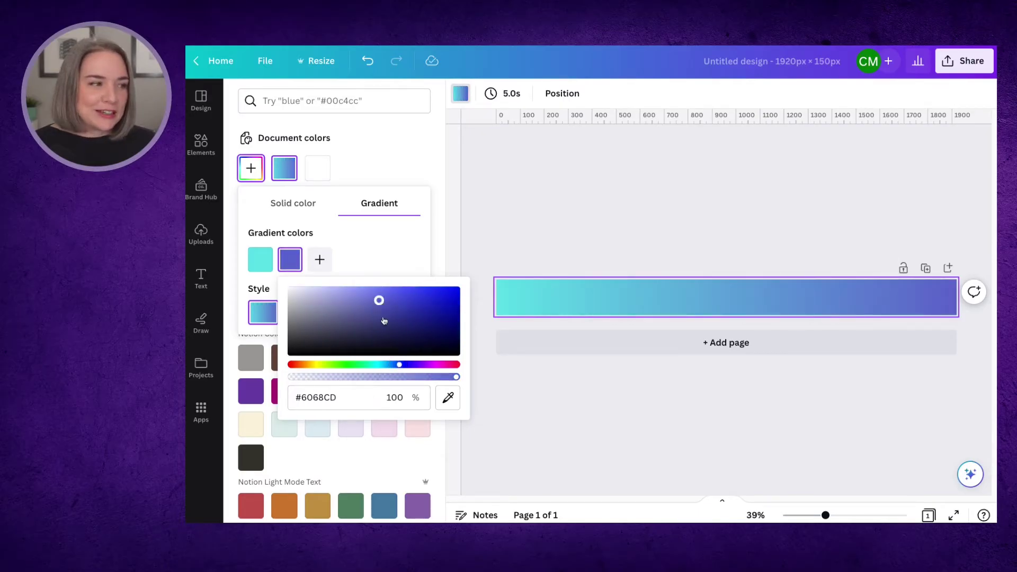
click(383, 316)
click(261, 260)
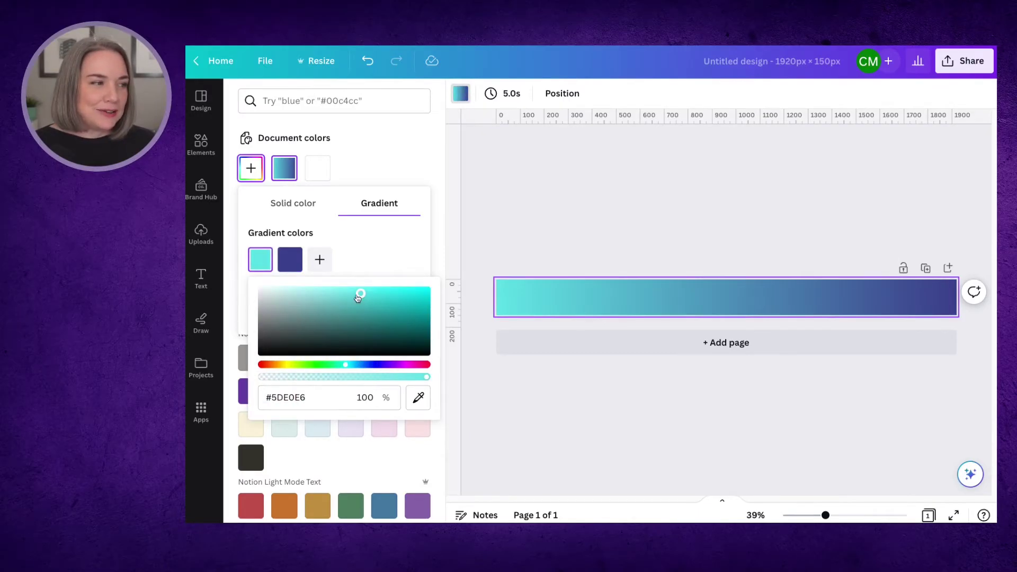
drag(358, 298, 364, 298)
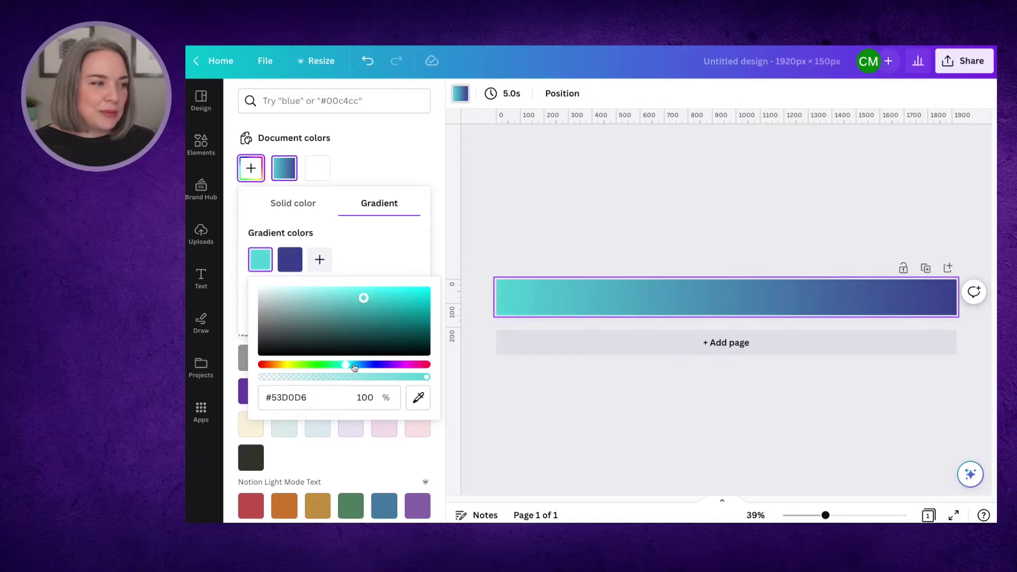
click(356, 365)
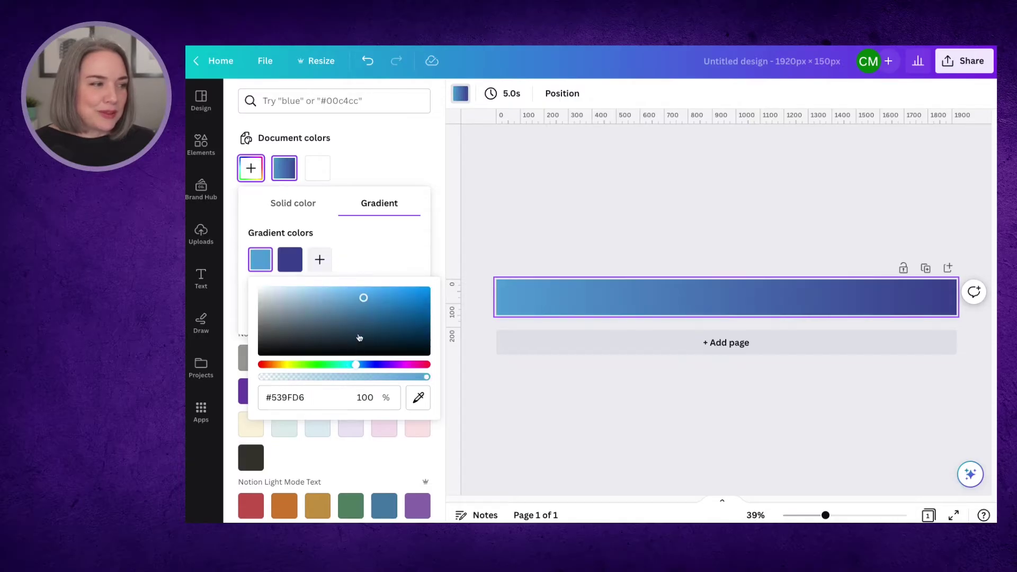
click(399, 254)
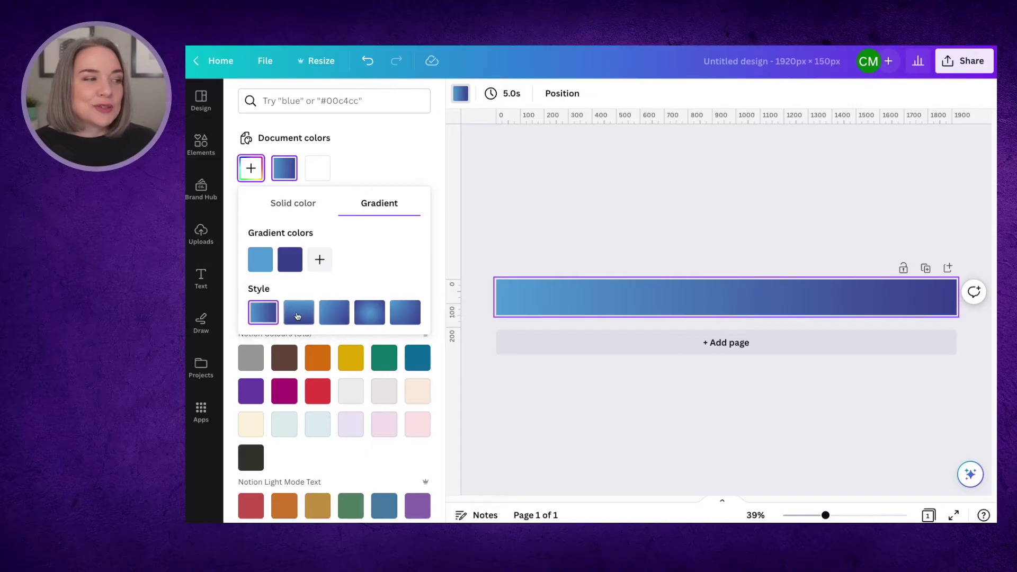
- Set the gradient style to radial so the light blue glows in the centre
click(305, 316)
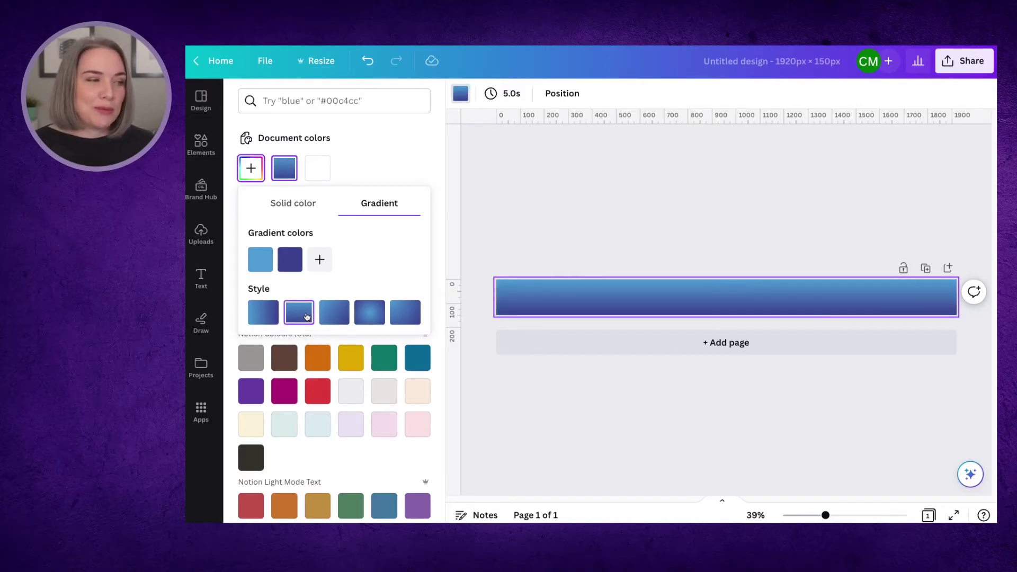
click(334, 317)
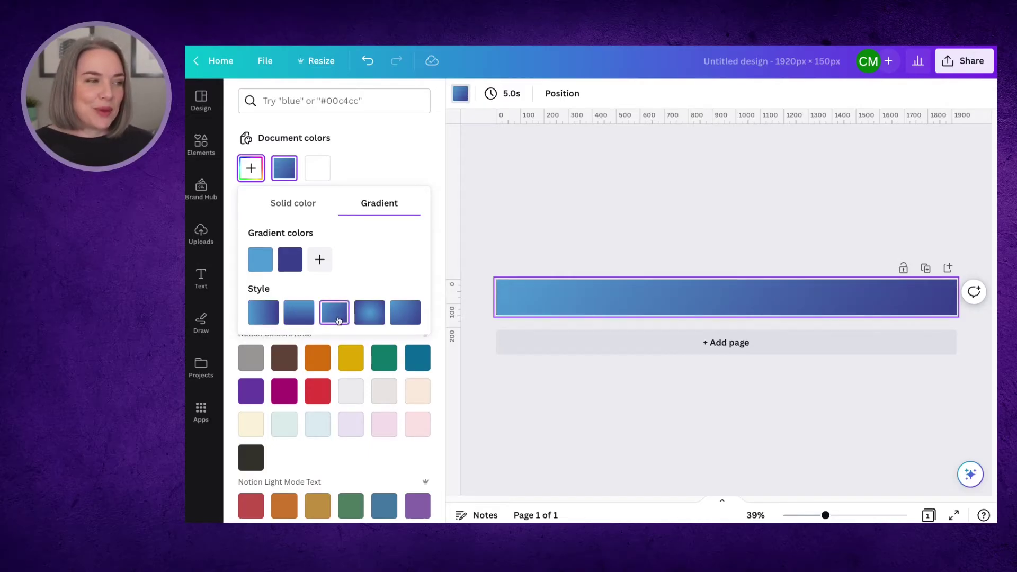
click(371, 317)
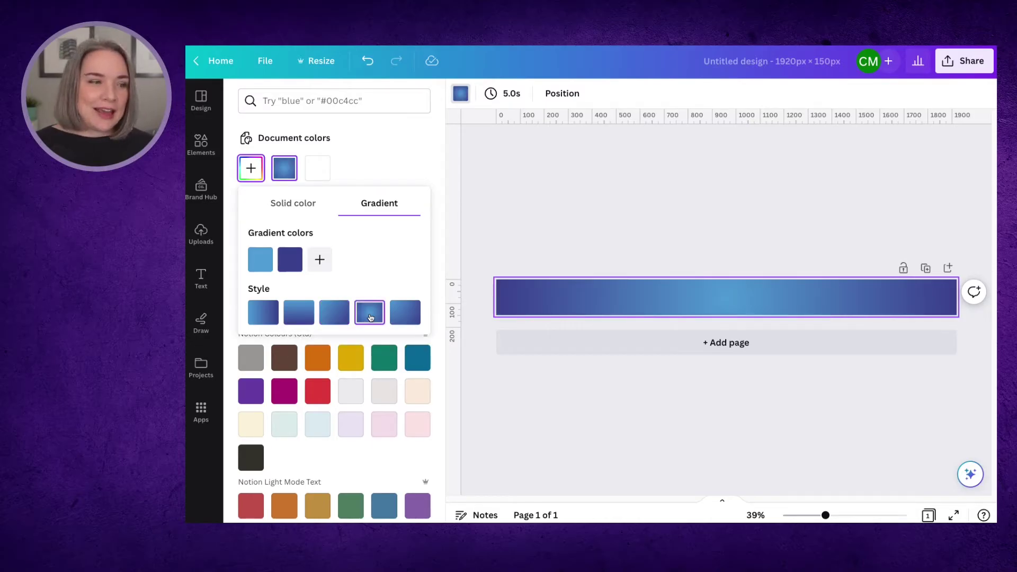
click(301, 316)
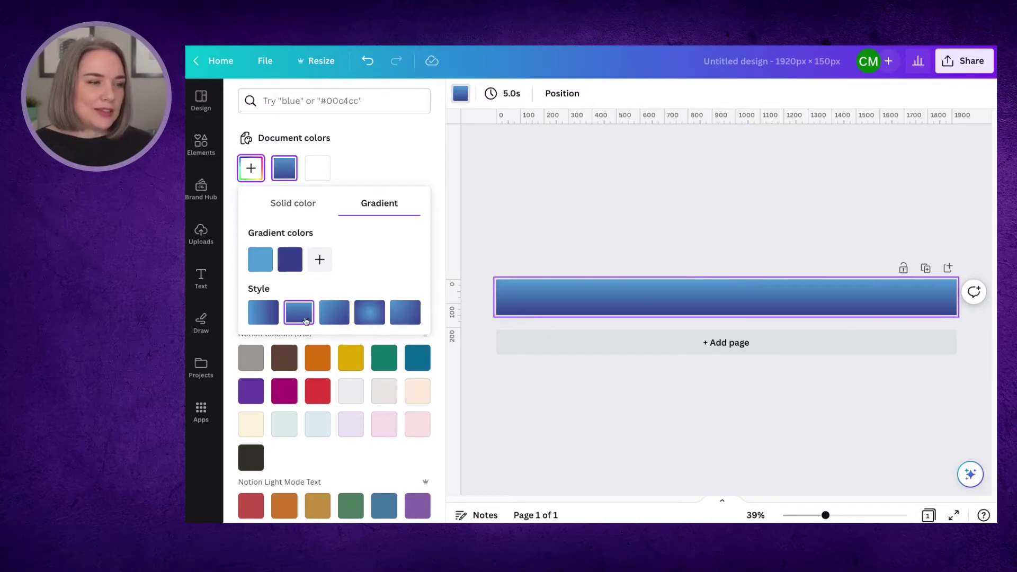
click(358, 319)
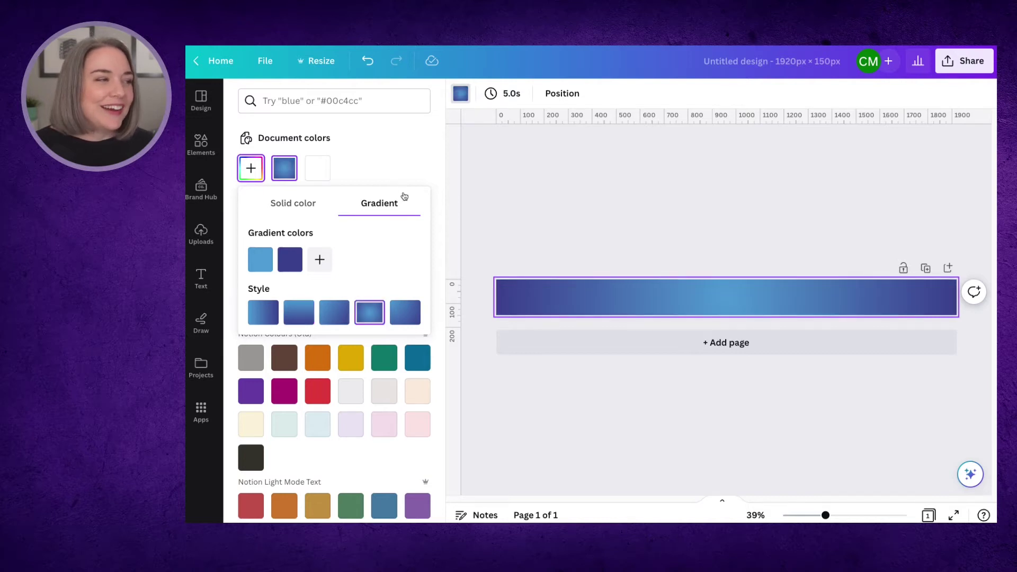
click(398, 173)
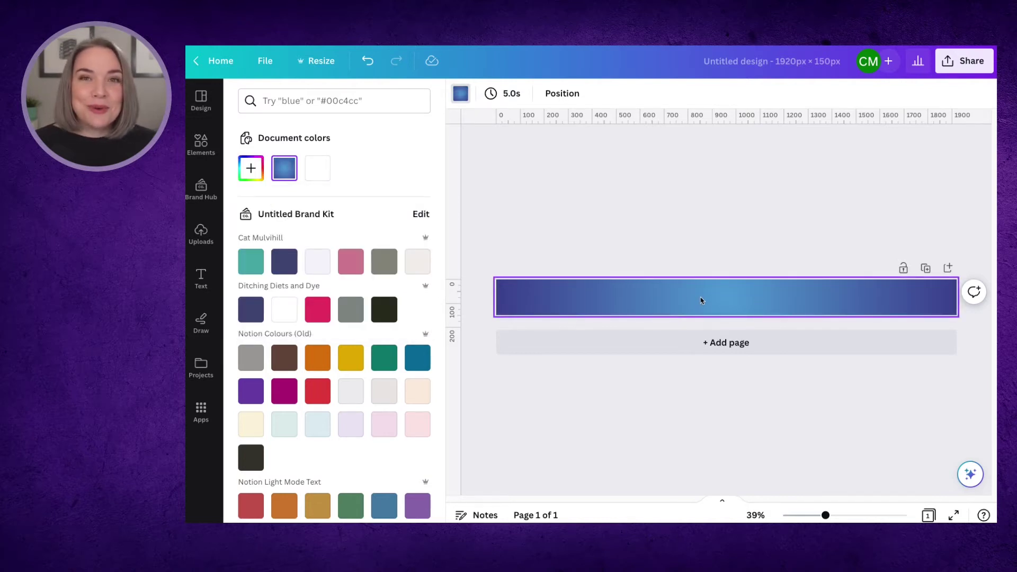
- Add a light-lavender heading reading 'SHOW TITLE' and centre it on the gradient banner
click(200, 278)
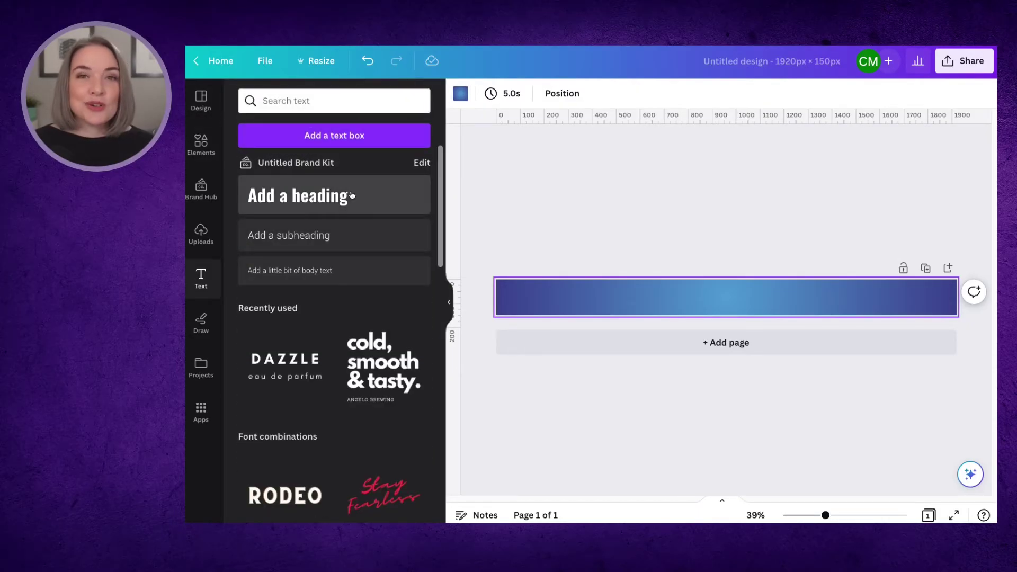
click(318, 199)
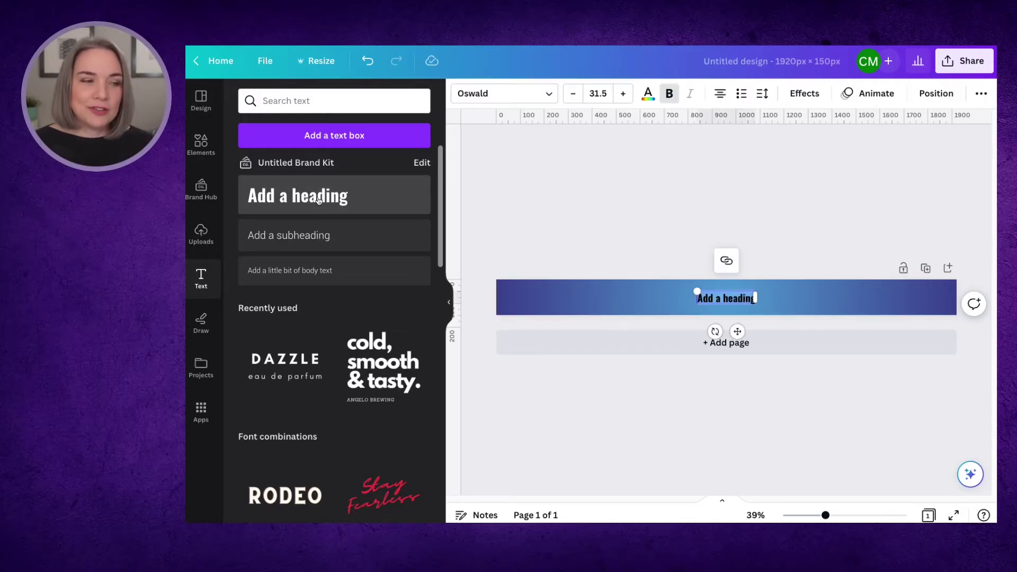
click(647, 94)
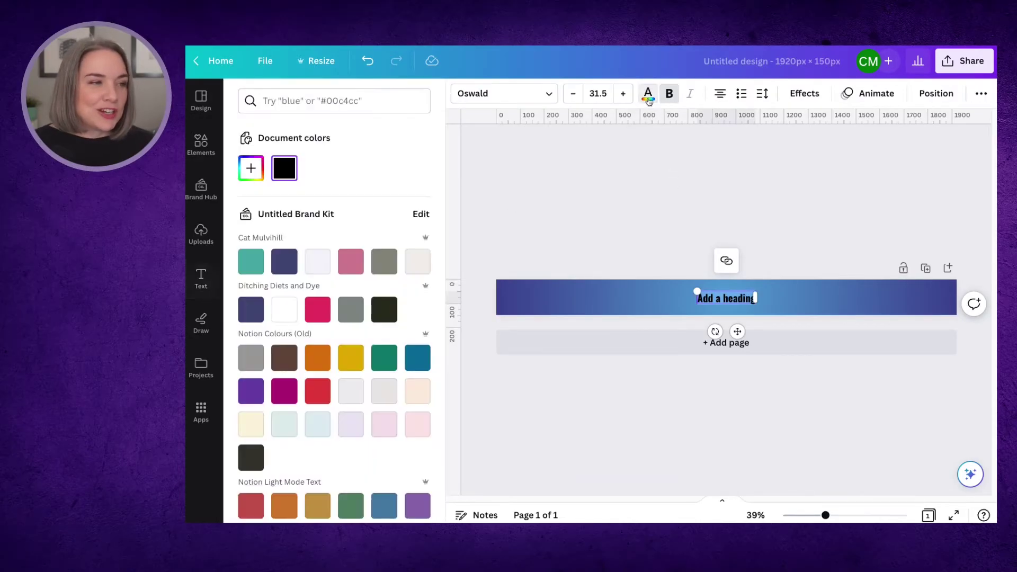
click(317, 261)
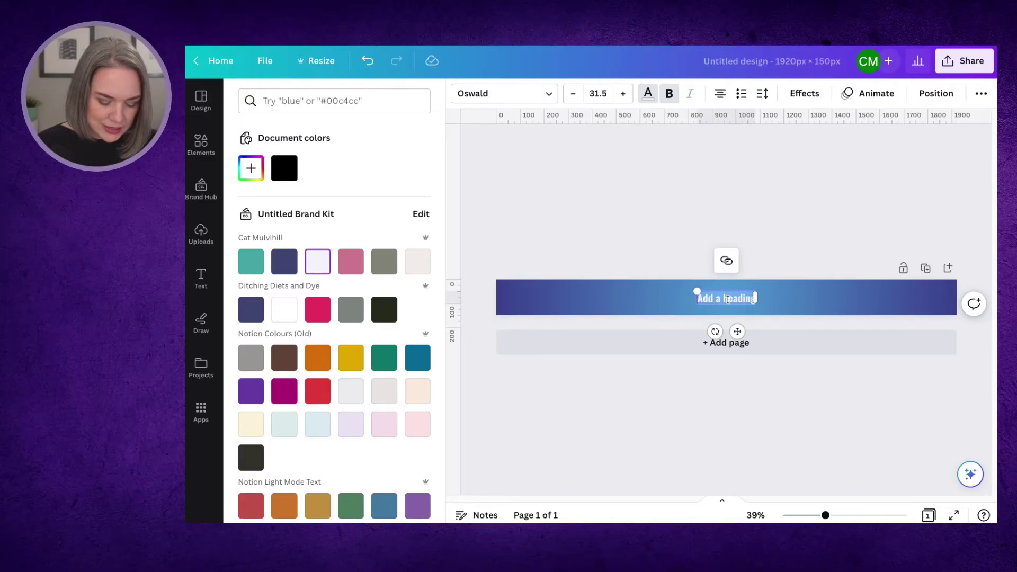
text(SHOW T)
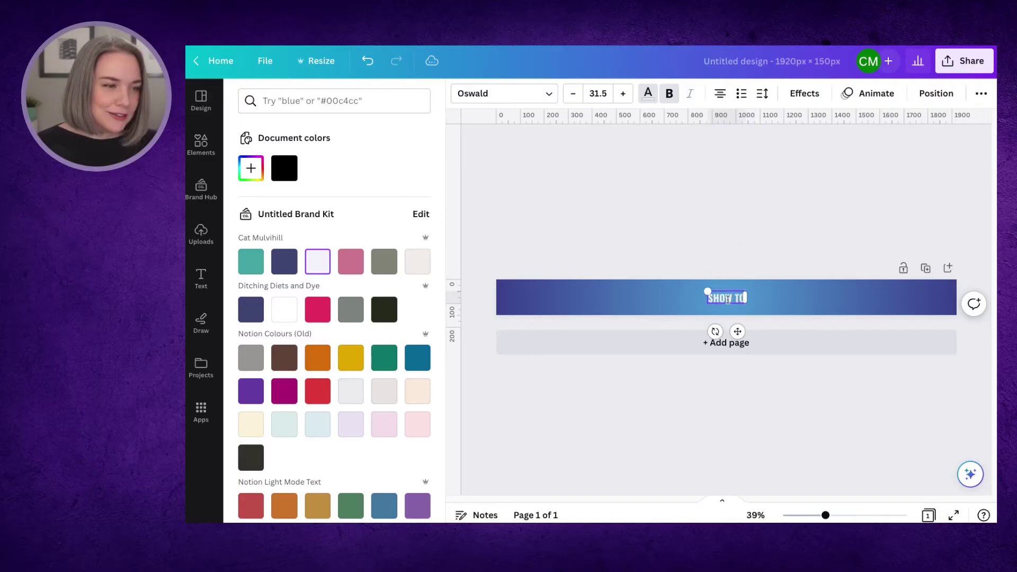
text(ITLE)
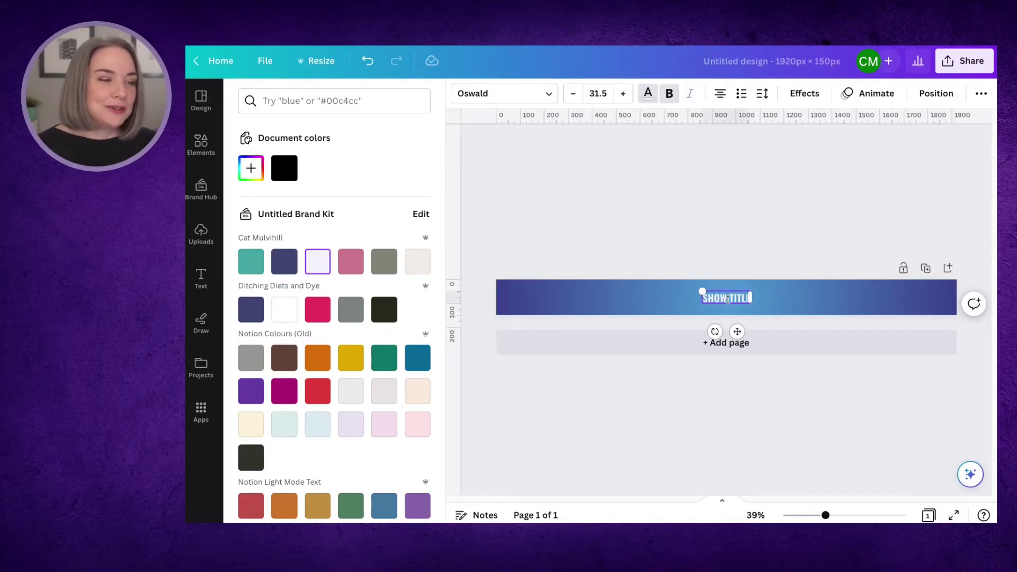
drag(737, 332, 748, 310)
drag(705, 340, 735, 340)
click(765, 406)
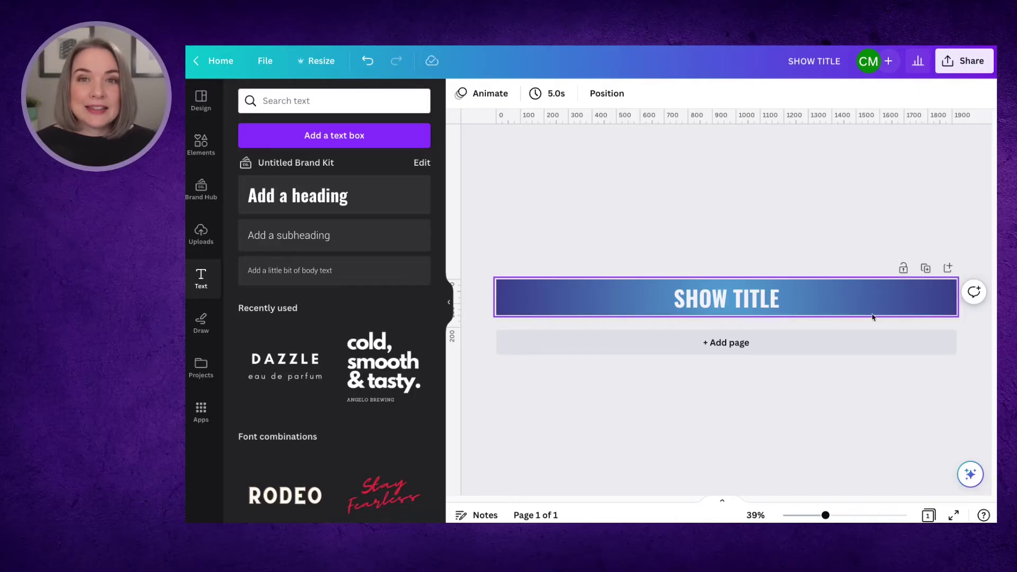
- Duplicate the banner with text 'NEW SHOW TITLE', naming pages 'Show Title' and 'New Show Title'
click(925, 268)
click(680, 337)
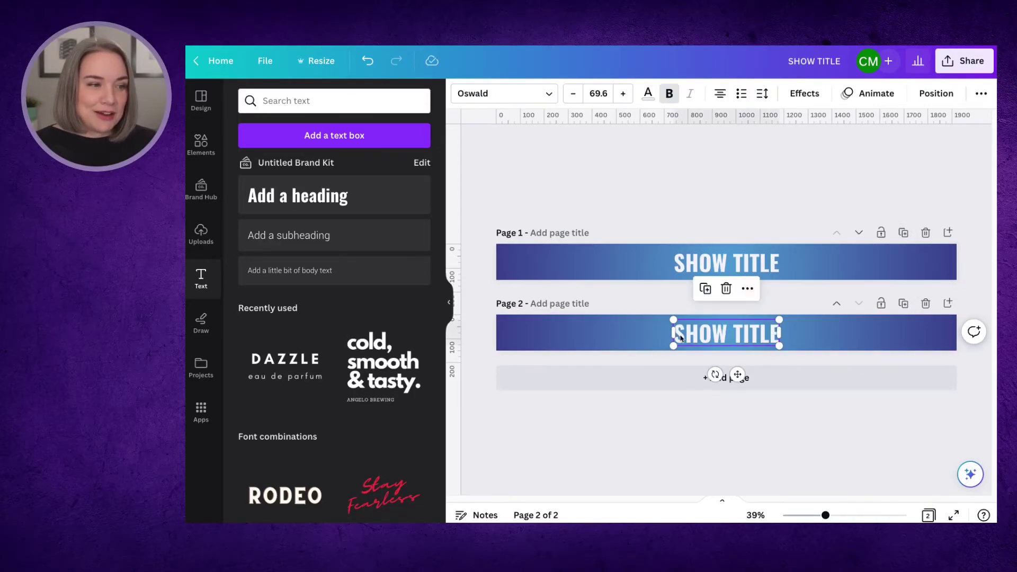
text(NEW)
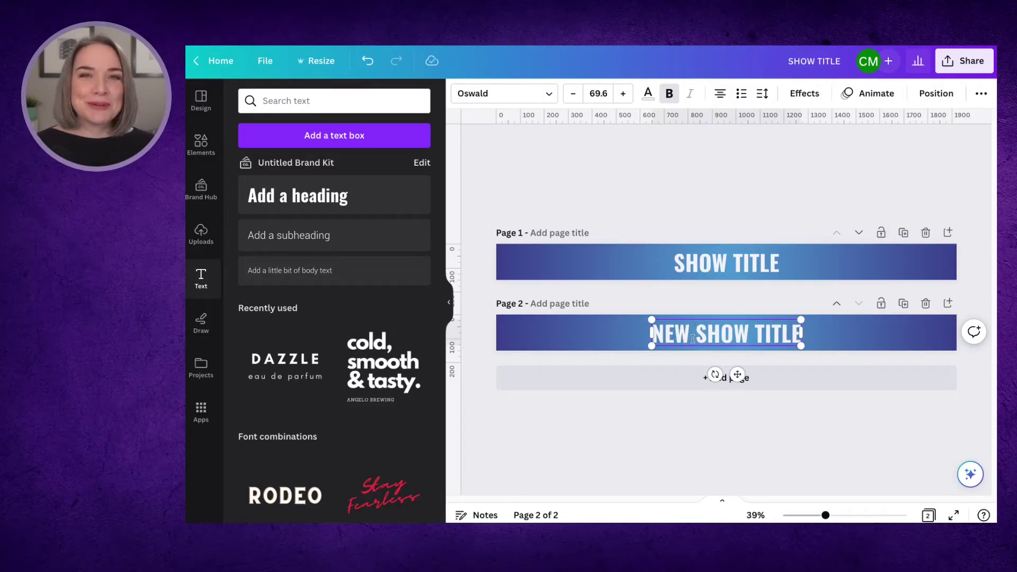
click(545, 233)
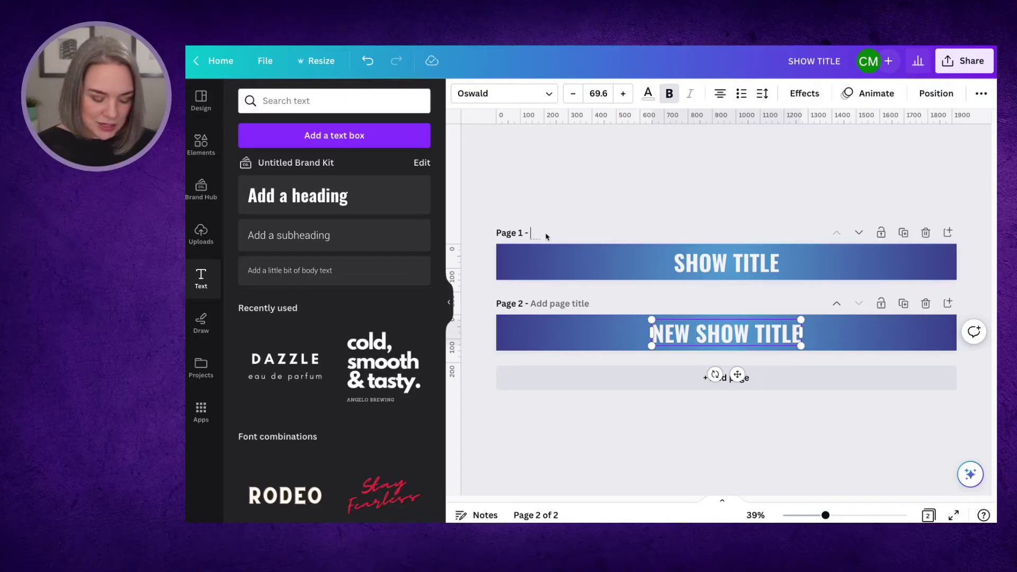
text(Show Title)
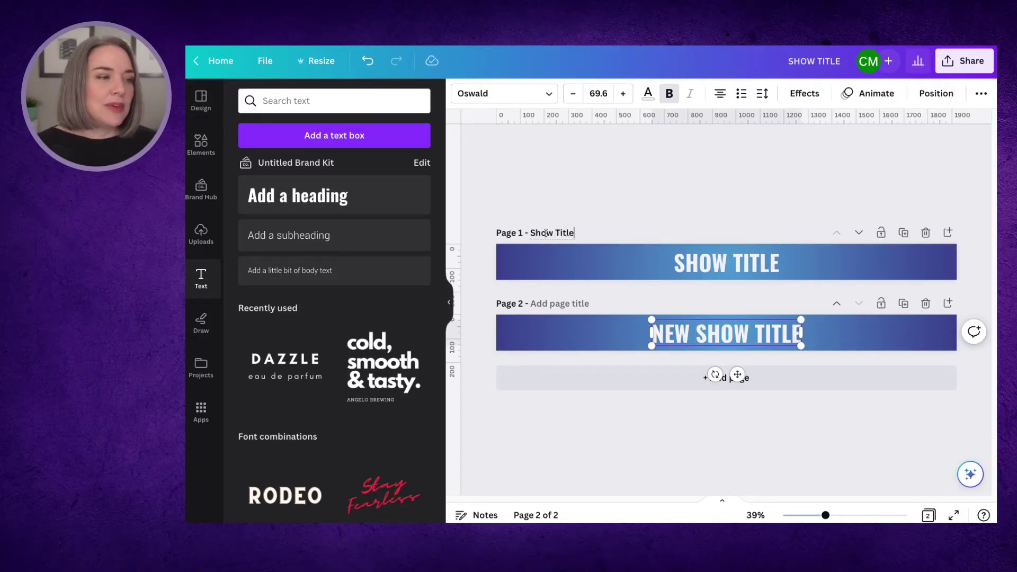
click(544, 305)
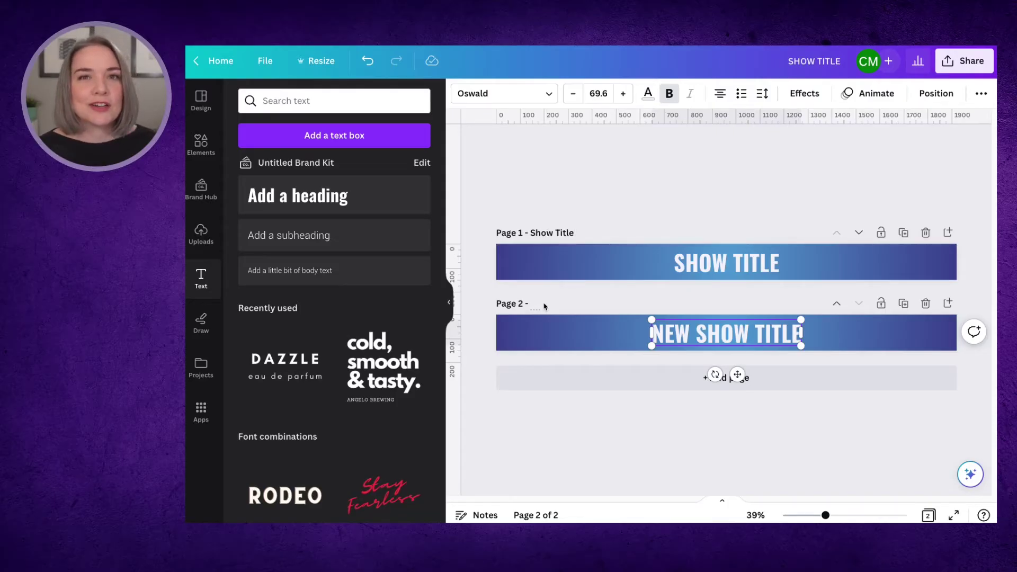
text(New Show Title)
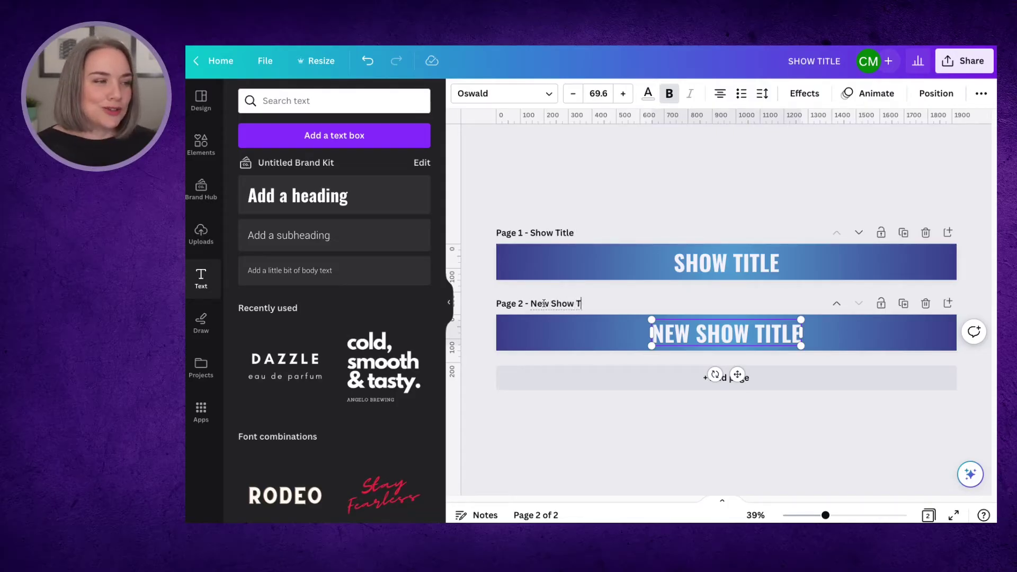
- Add a third page without any title text, named 'Blank'
click(903, 303)
click(774, 370)
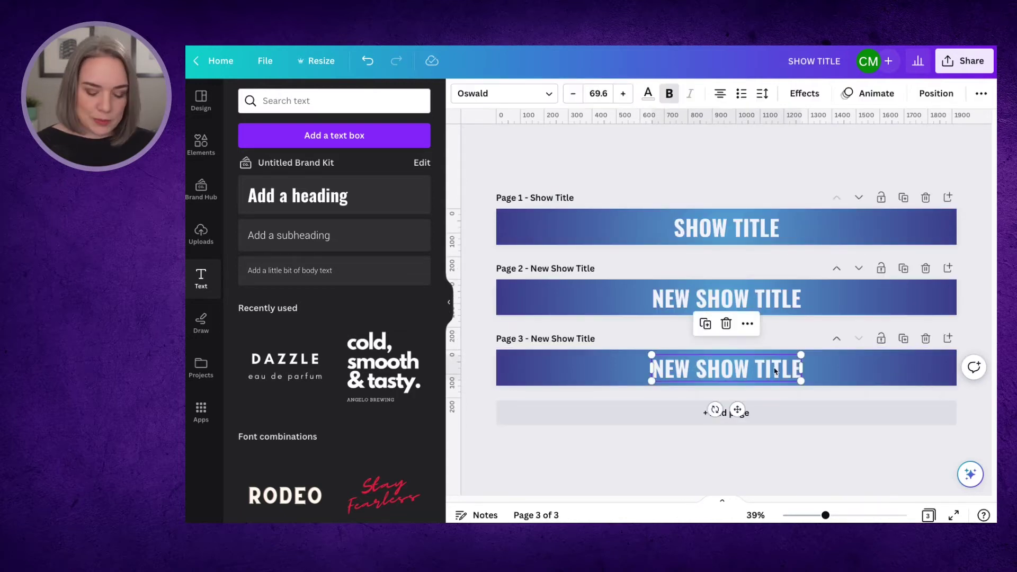
key(Delete)
click(566, 339)
text(Blank)
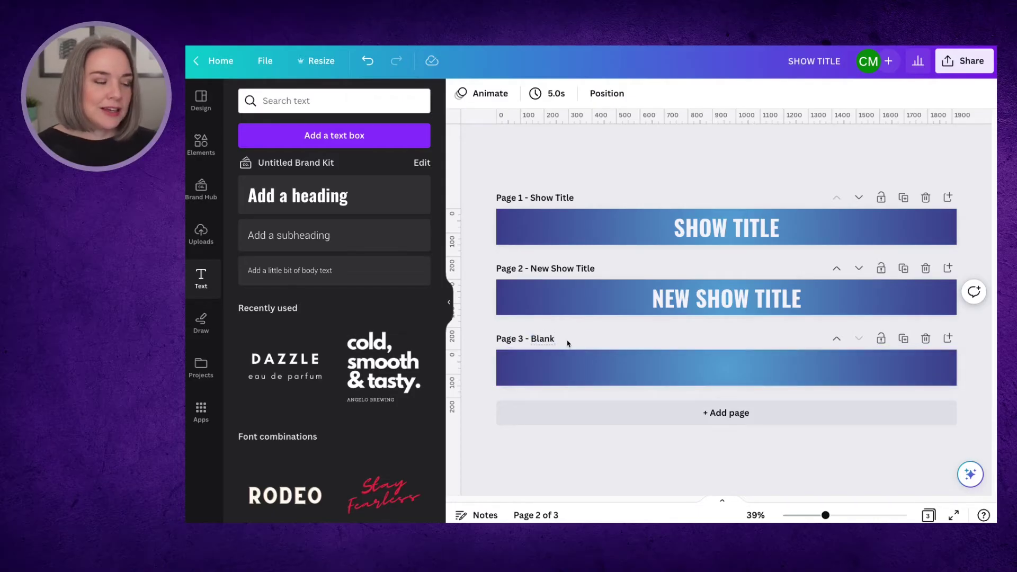
click(699, 363)
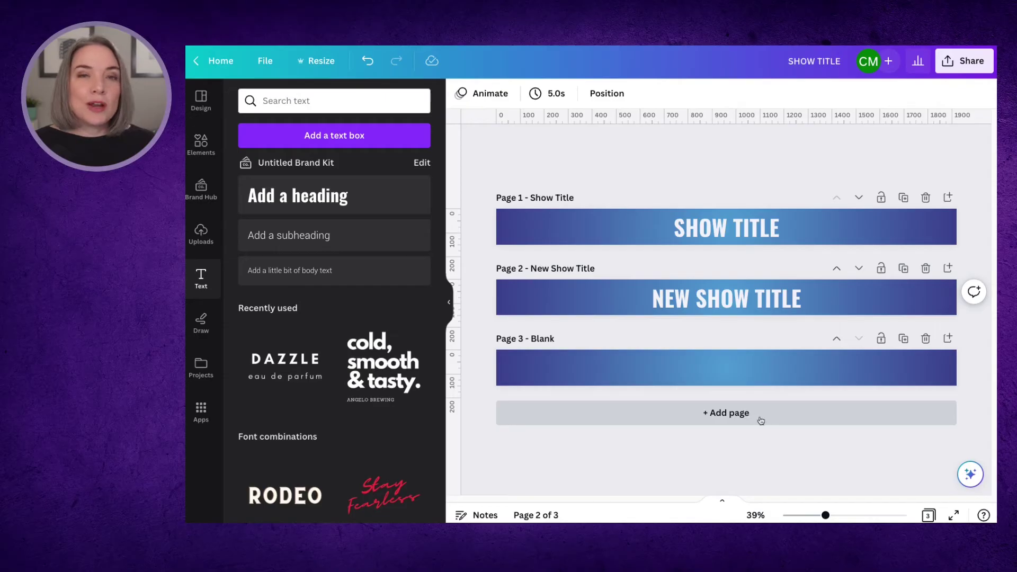
click(731, 414)
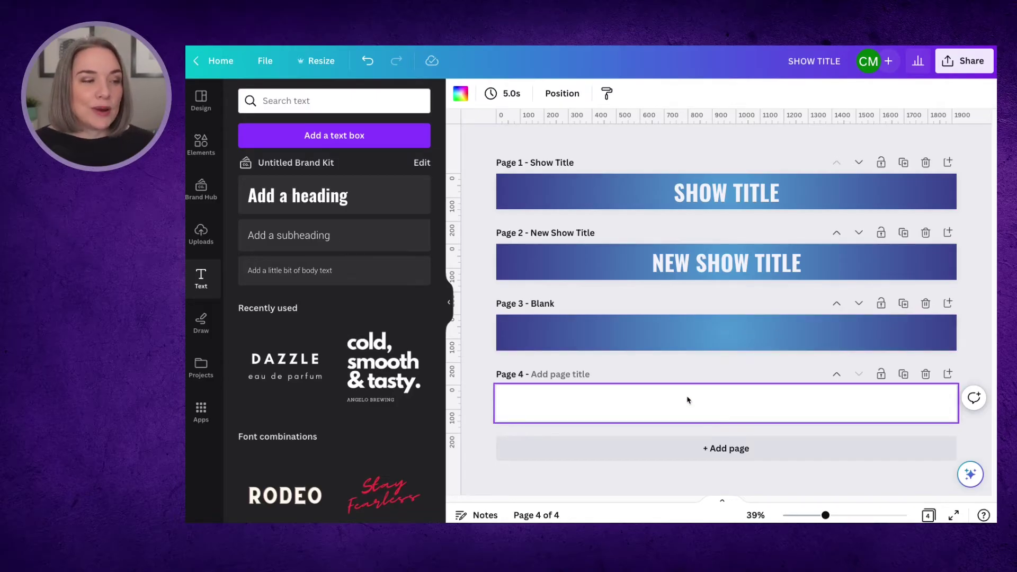
click(460, 98)
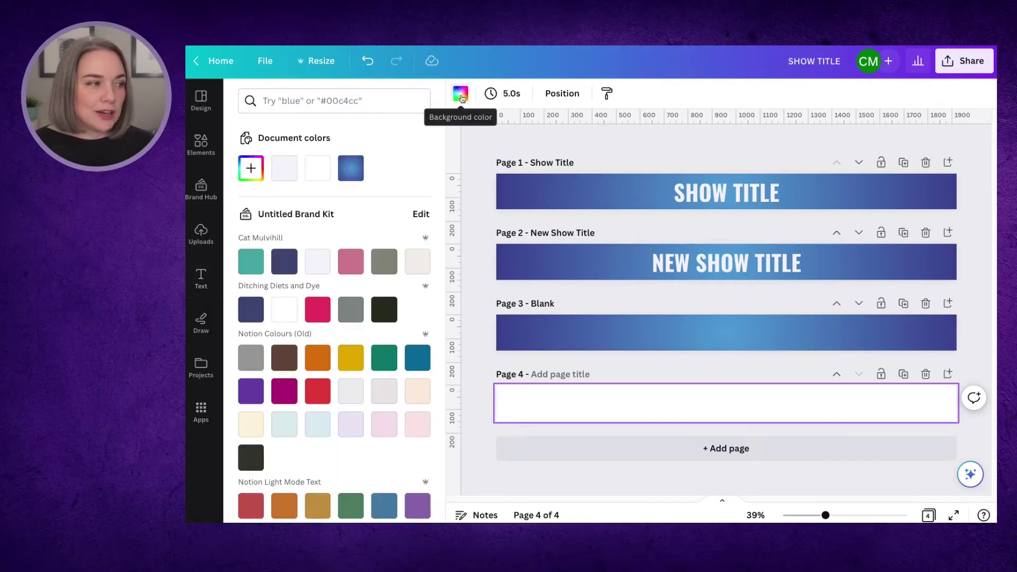
click(281, 259)
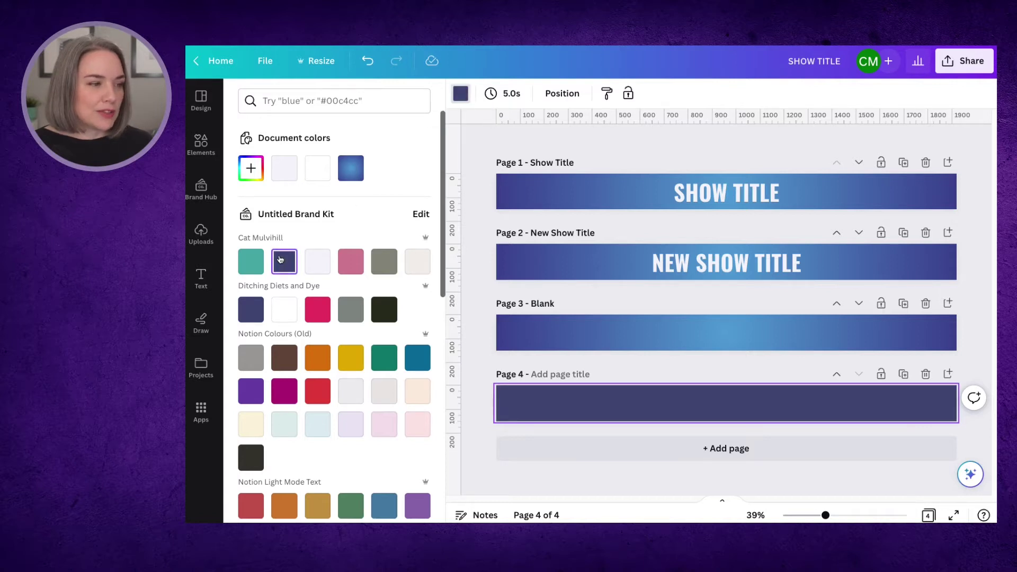
click(747, 448)
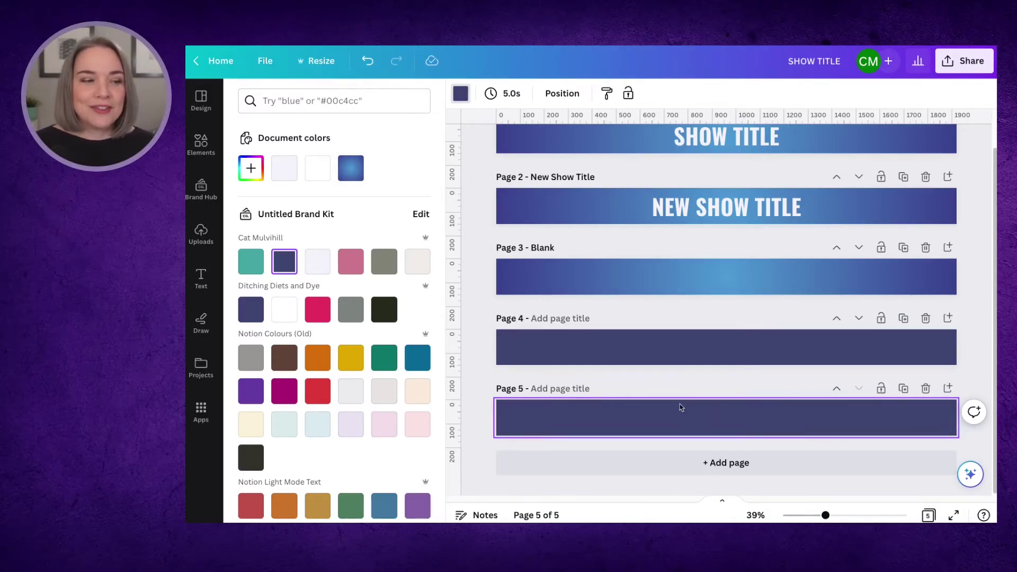
click(925, 388)
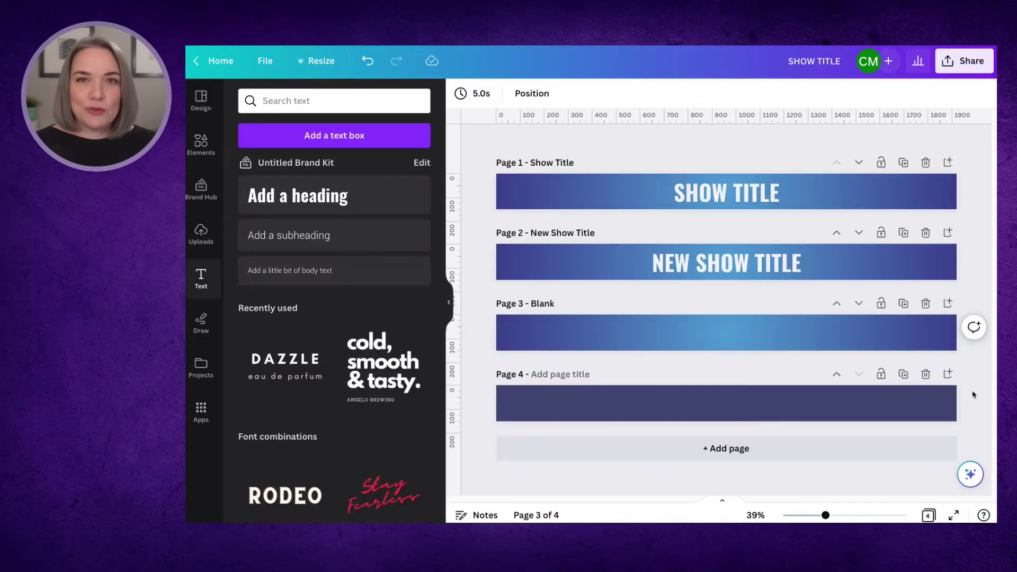
click(925, 374)
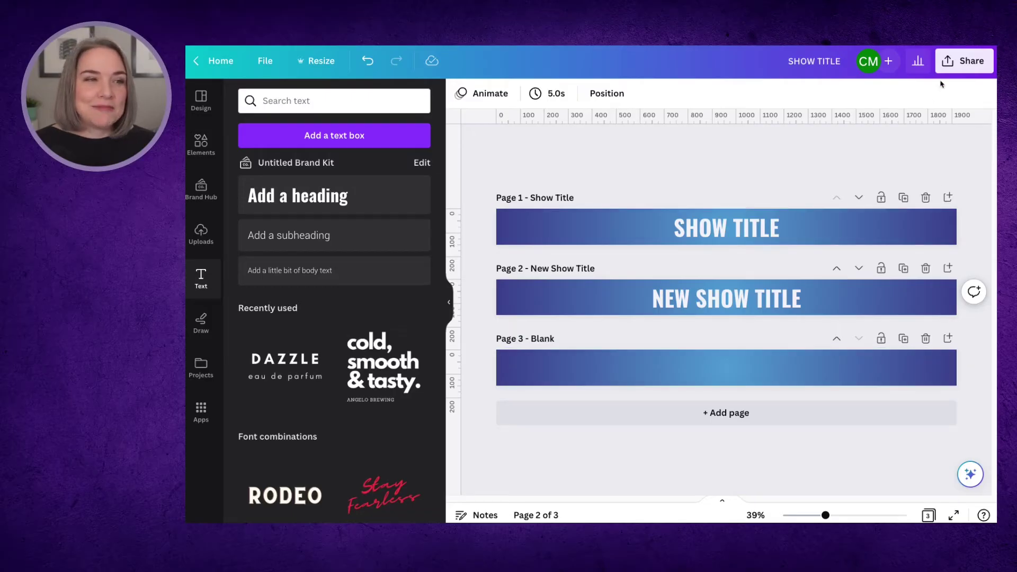
- Set up a download of the design with PNG as the file type
click(958, 63)
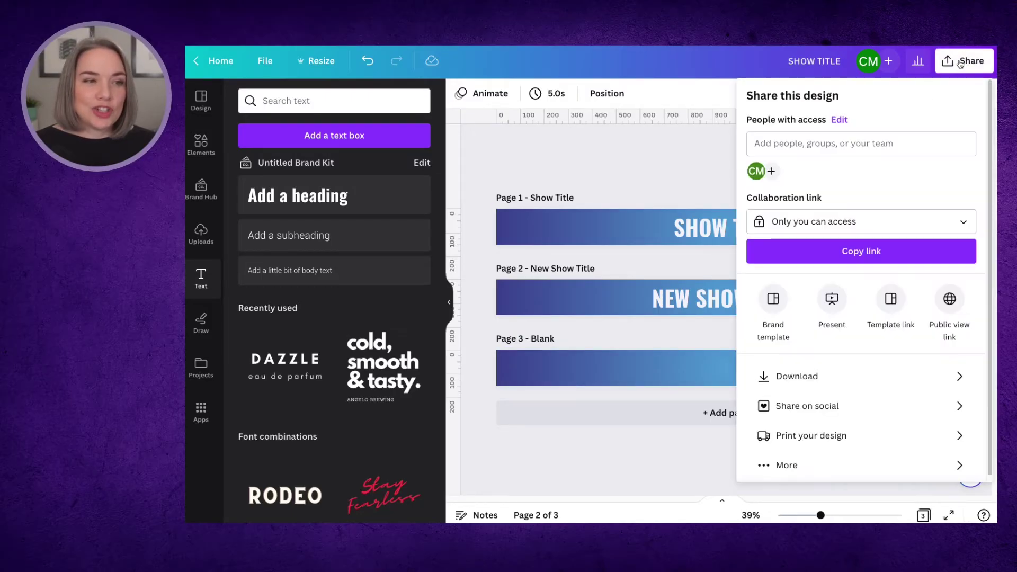
click(834, 377)
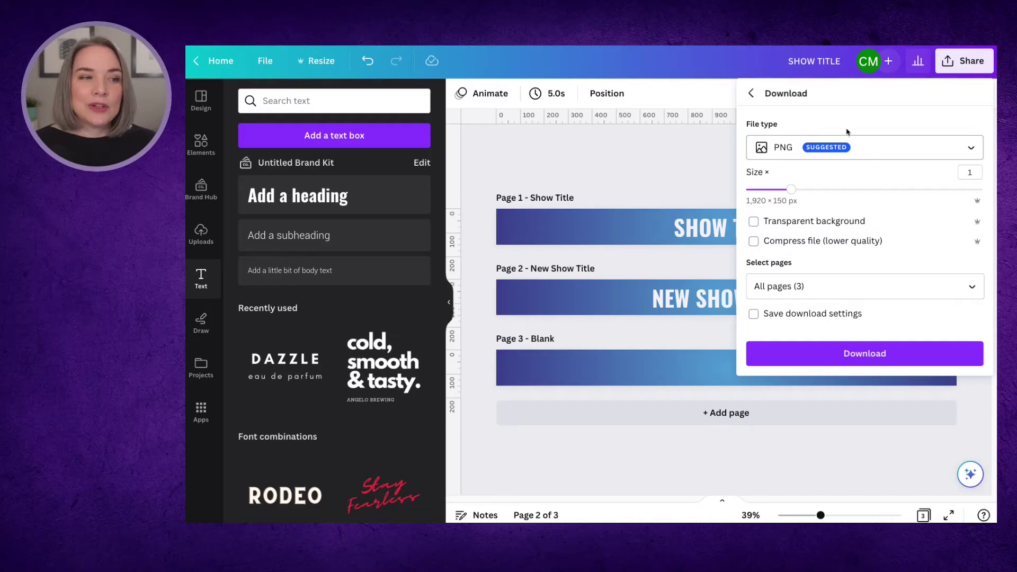
click(822, 147)
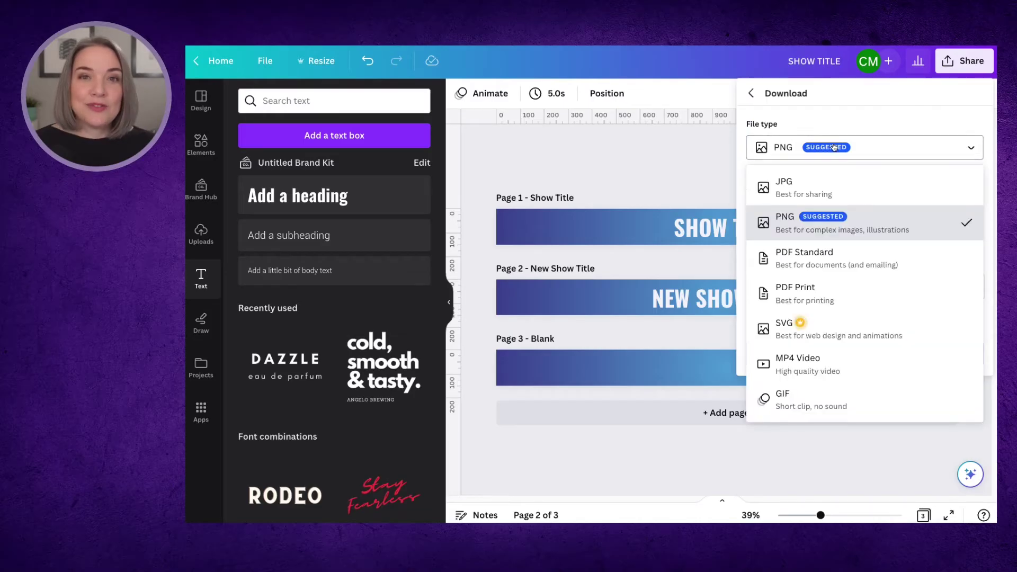
click(776, 230)
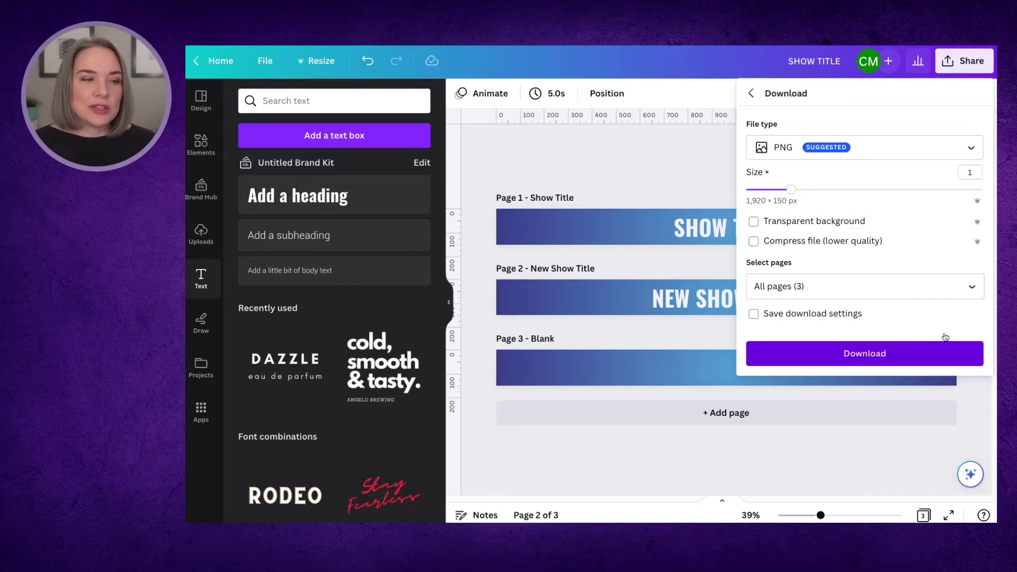
- Limit the export to Page 1 – Show Title and download it
click(971, 286)
scroll(924, 364, down, 1)
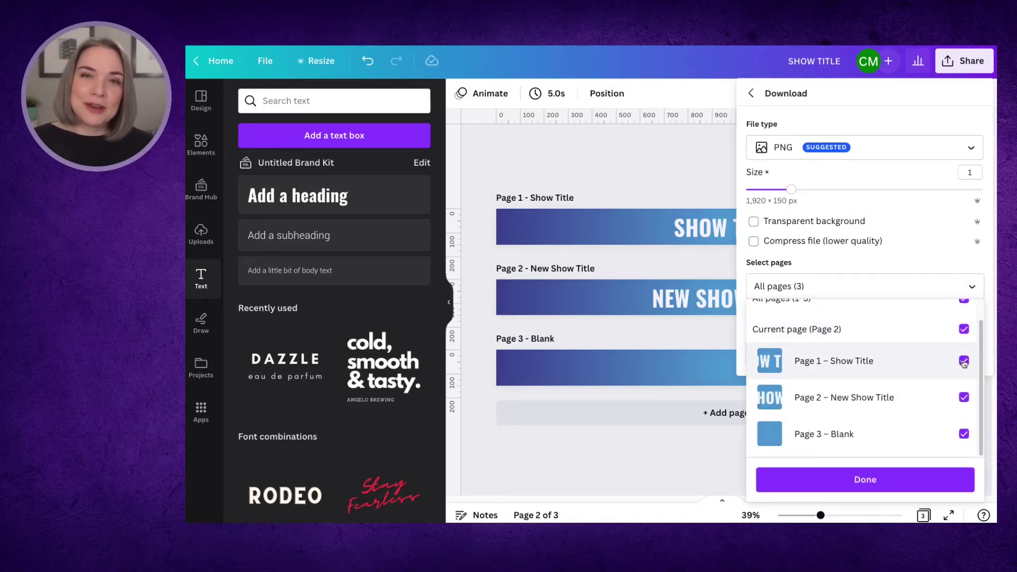
scroll(965, 331, up, 1)
click(963, 311)
click(964, 341)
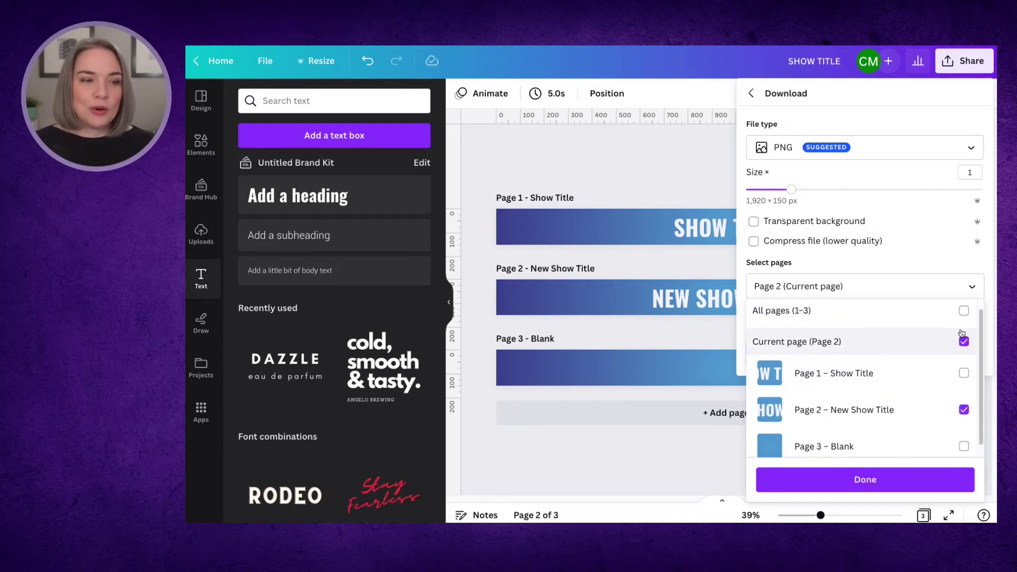
click(964, 341)
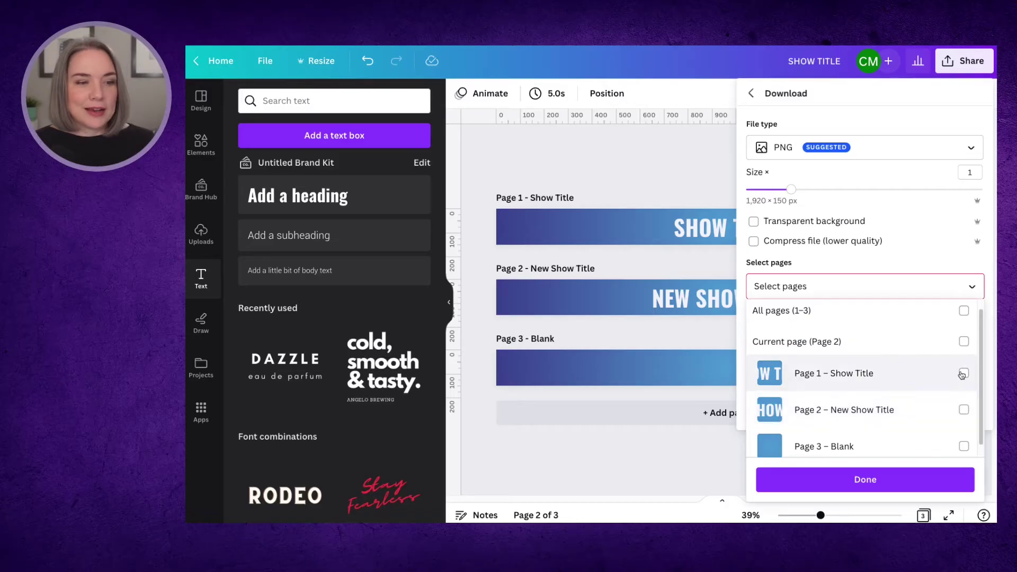
click(963, 373)
click(893, 479)
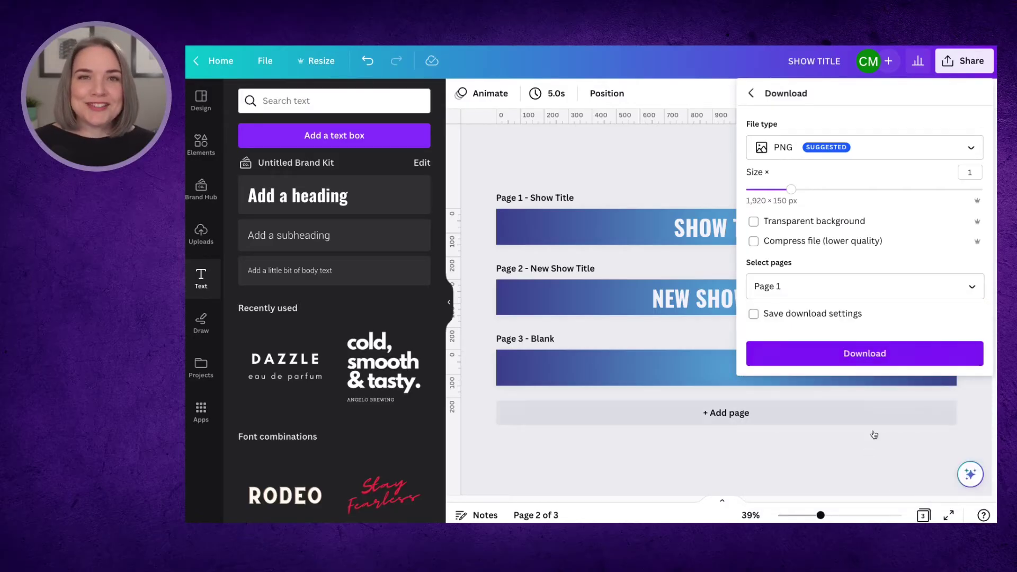
click(867, 464)
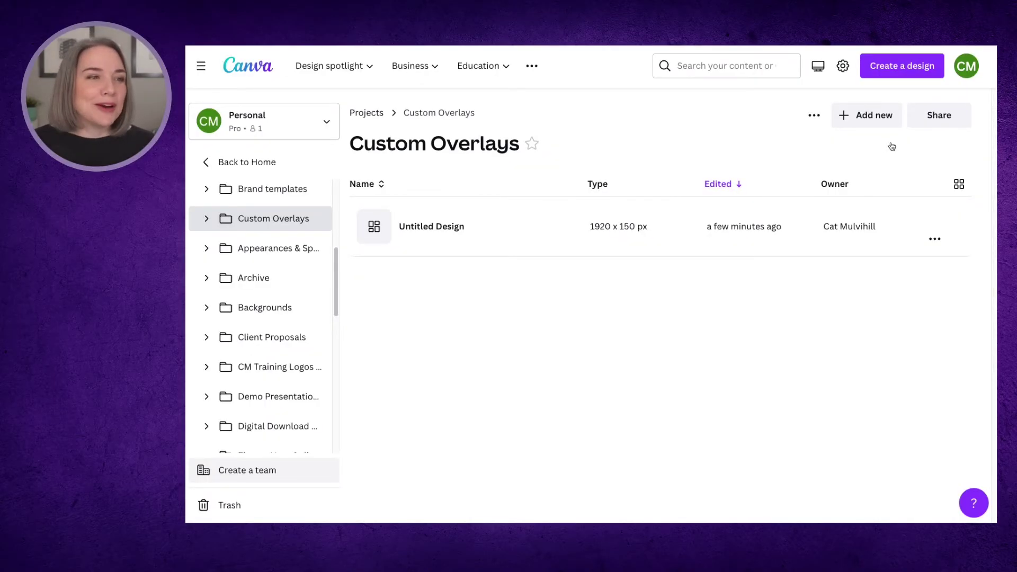
- Create a custom-size 640 × 1080 px design from the project folder
click(875, 118)
click(775, 205)
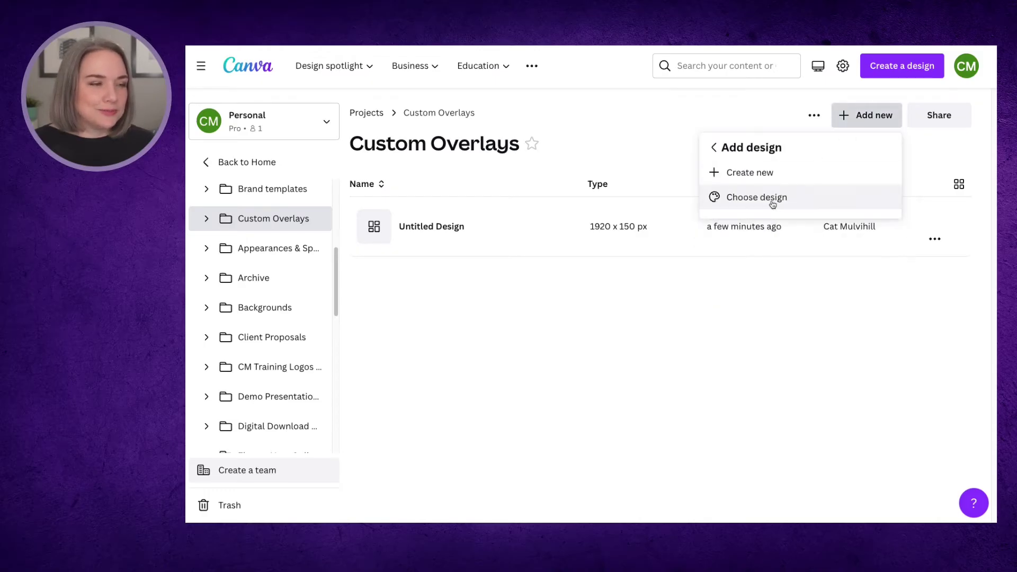
click(760, 174)
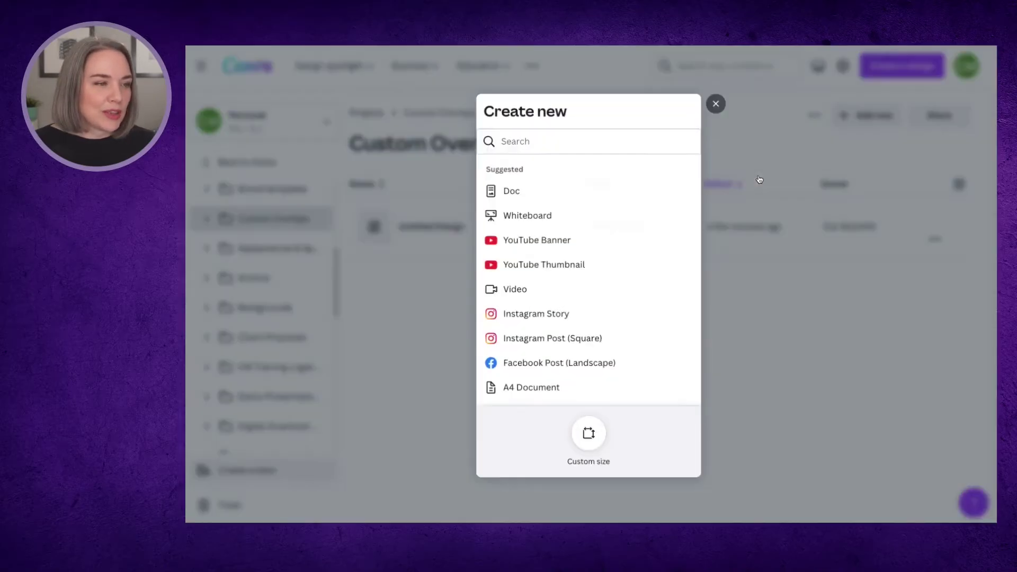
click(588, 433)
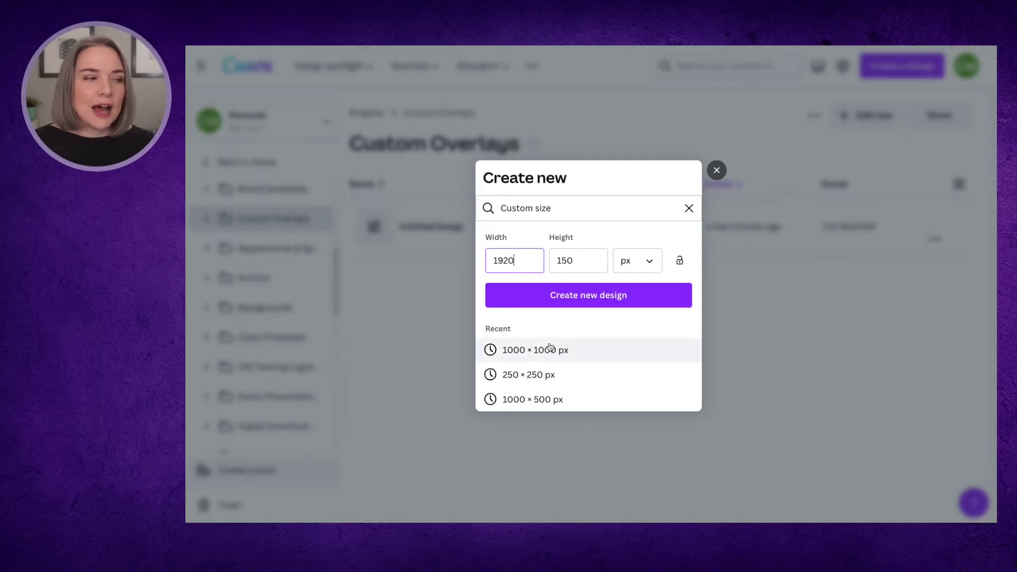
drag(521, 257, 469, 257)
text(64)
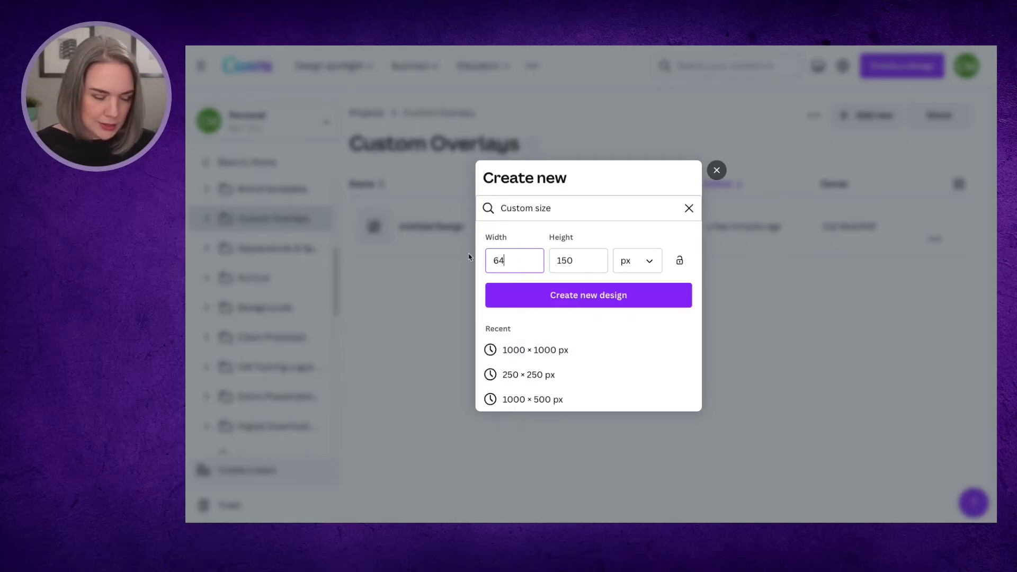
text(0)
key(Tab)
text(1080)
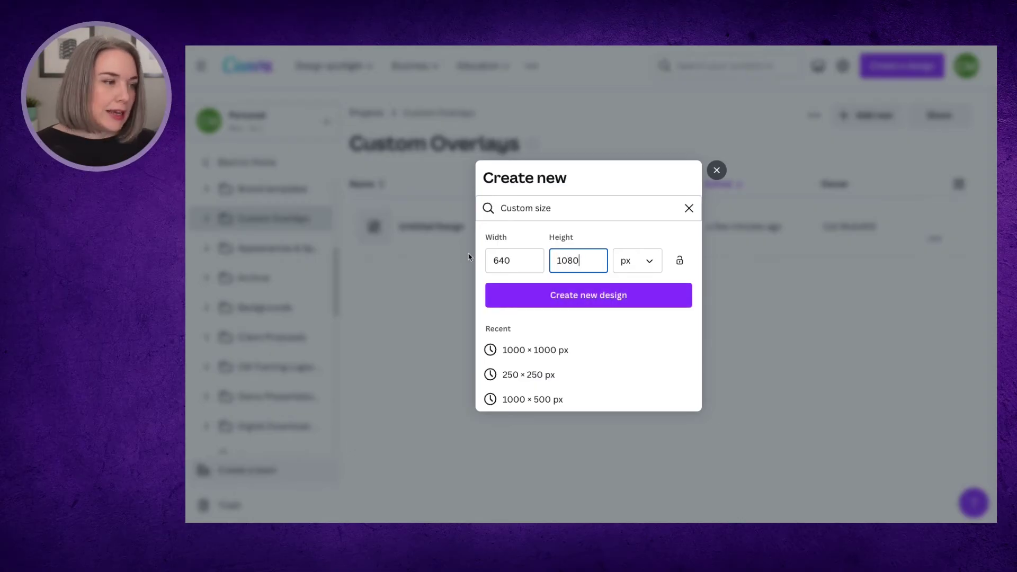
key(Return)
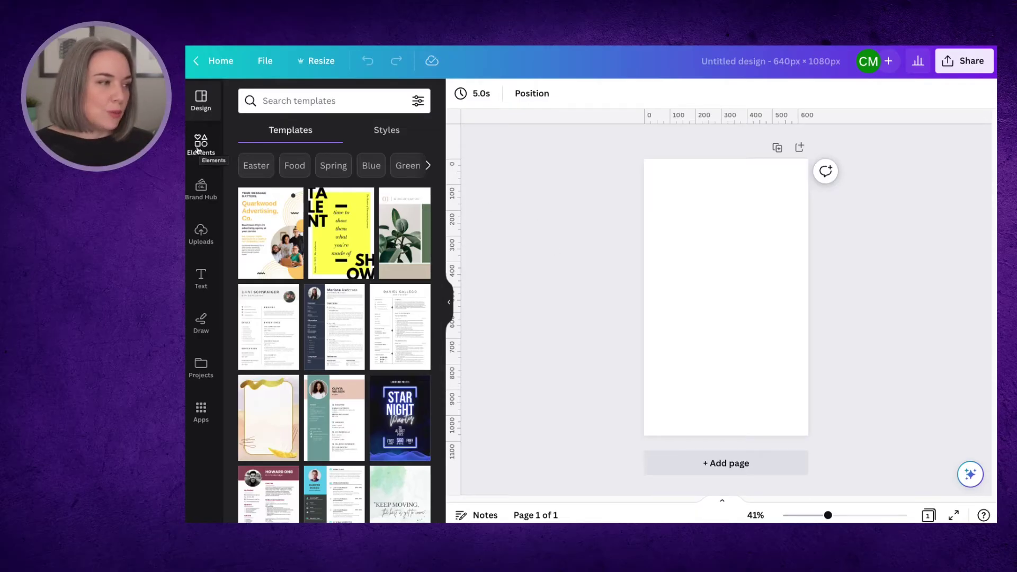
- Open the full Photos library from the Elements panel, after briefly browsing Apps > Backgrounds
click(202, 416)
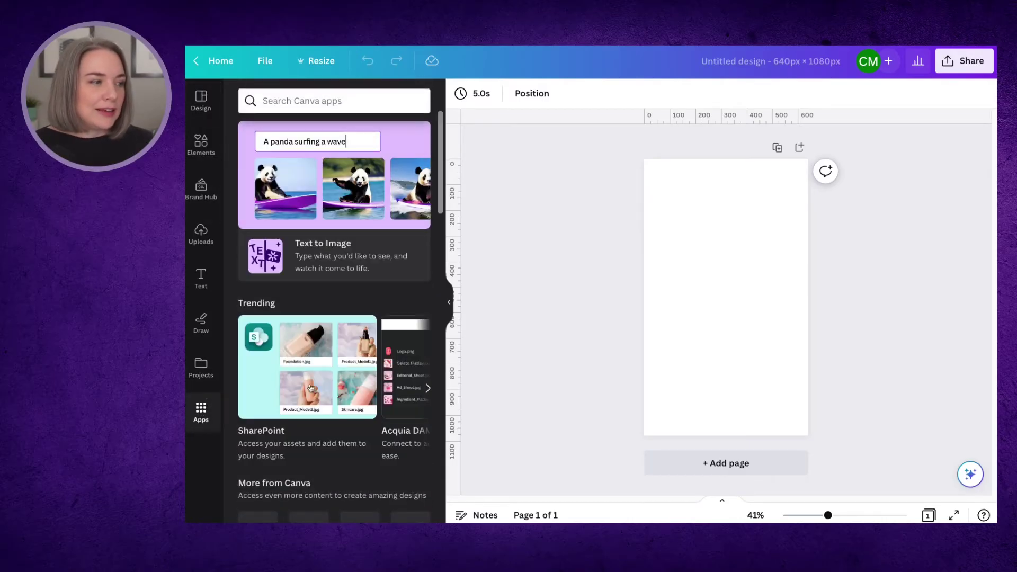
scroll(339, 384, down, 5)
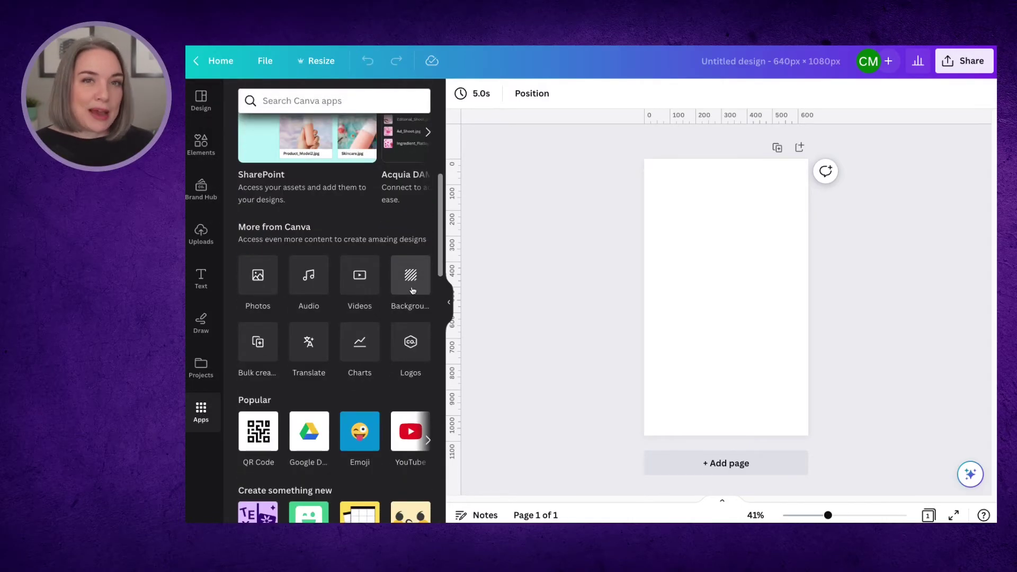
click(412, 280)
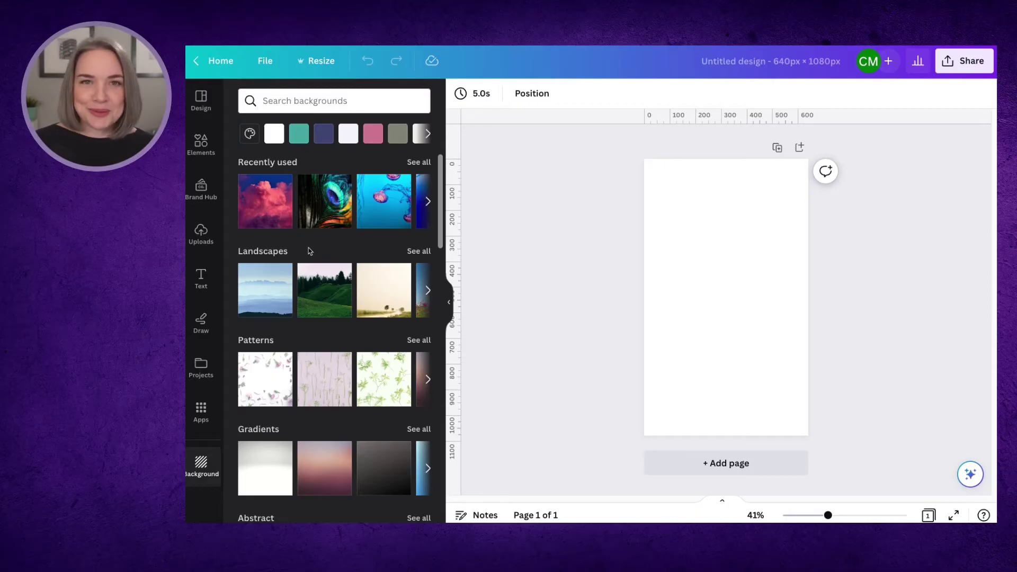
click(201, 144)
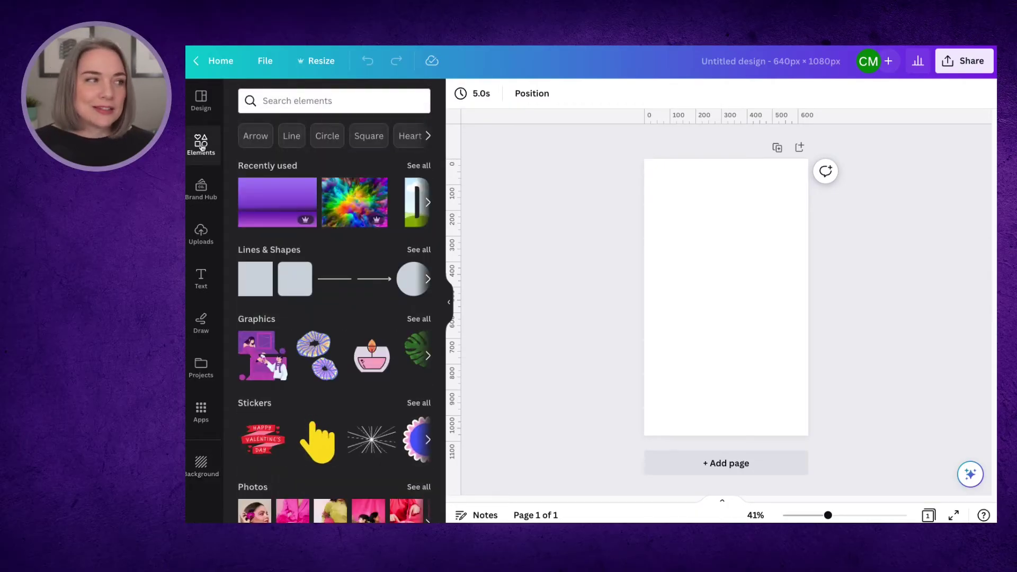
scroll(276, 435, down, 1)
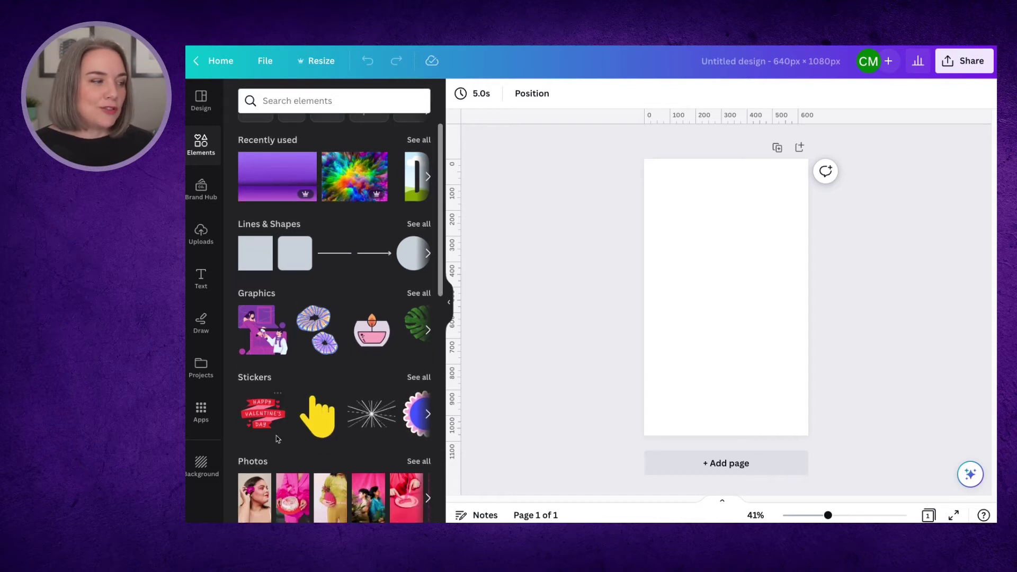
scroll(277, 430, down, 1)
scroll(277, 430, down, 1)
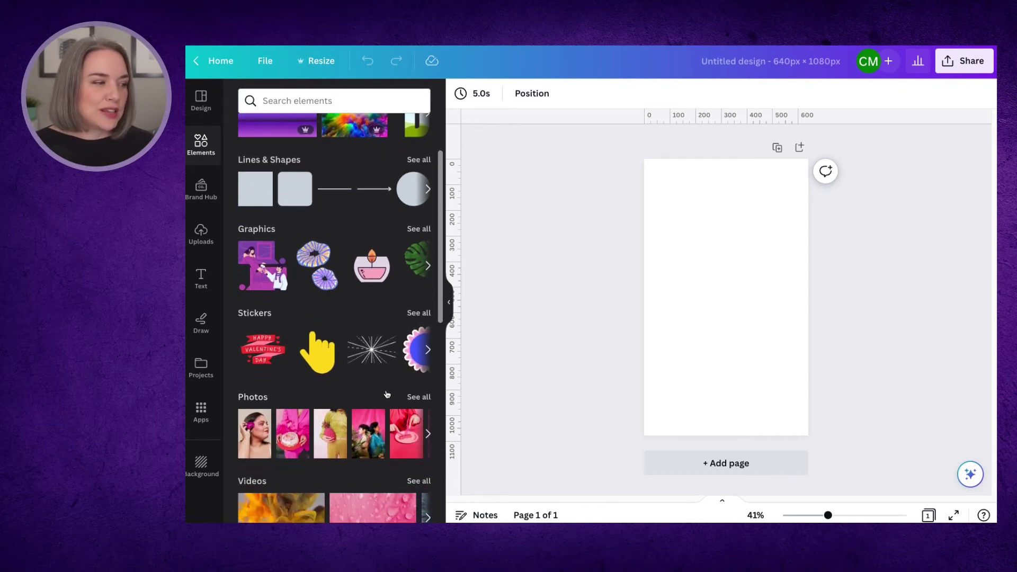
click(413, 397)
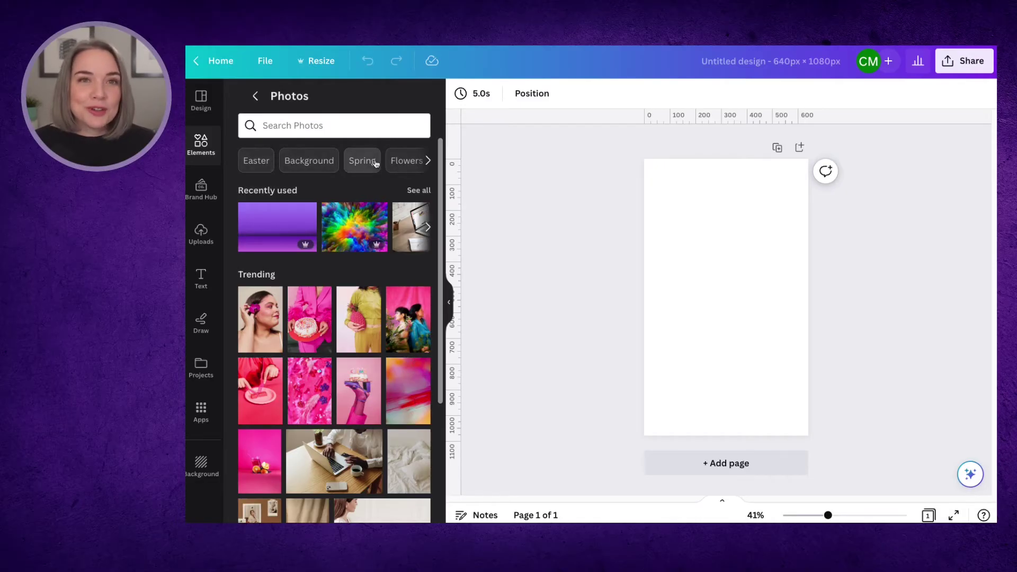
- Search photos for 'teal background' and stretch the feather photo over the whole 640 × 1080 page
click(328, 126)
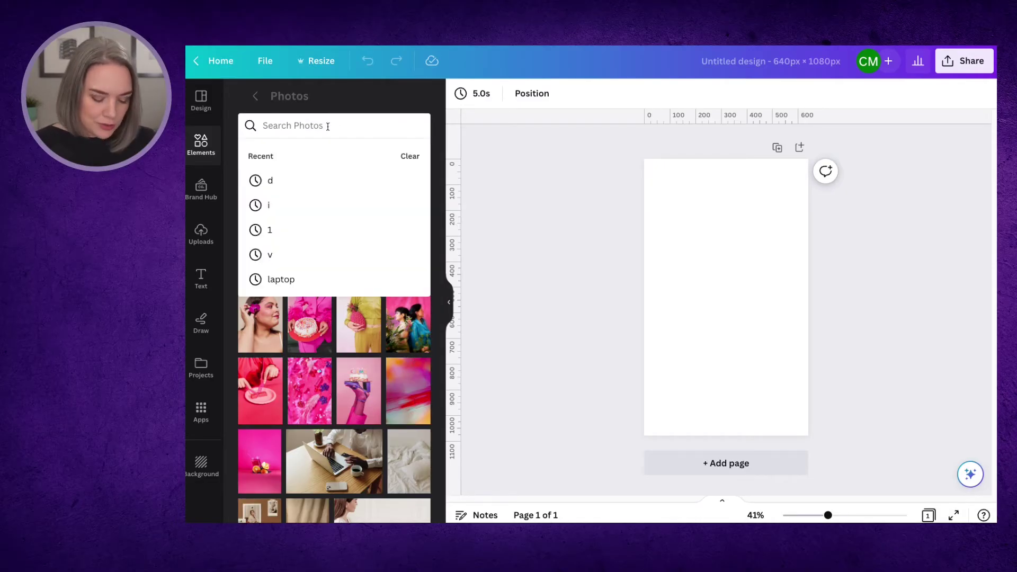
text(teal bac)
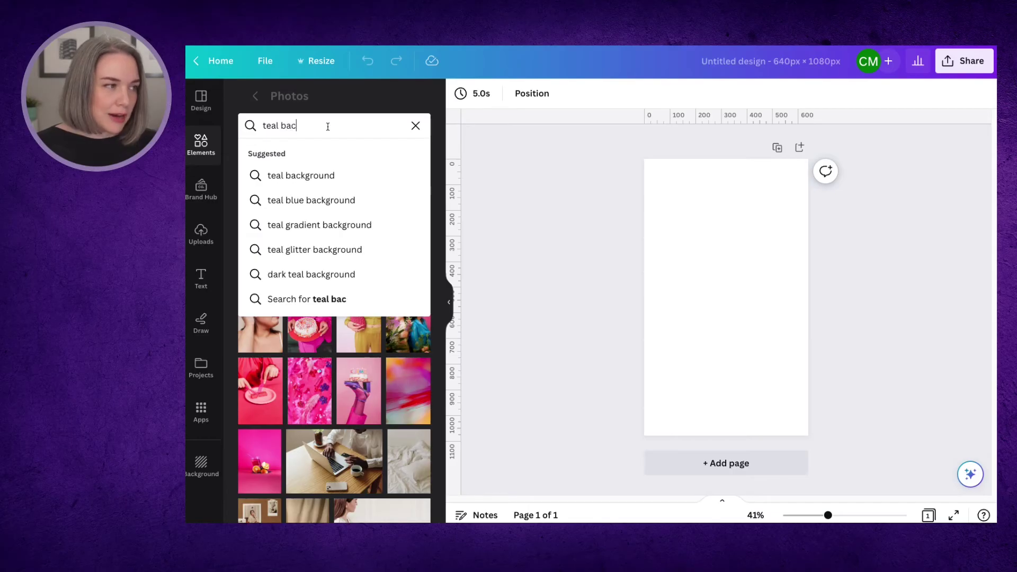
click(322, 174)
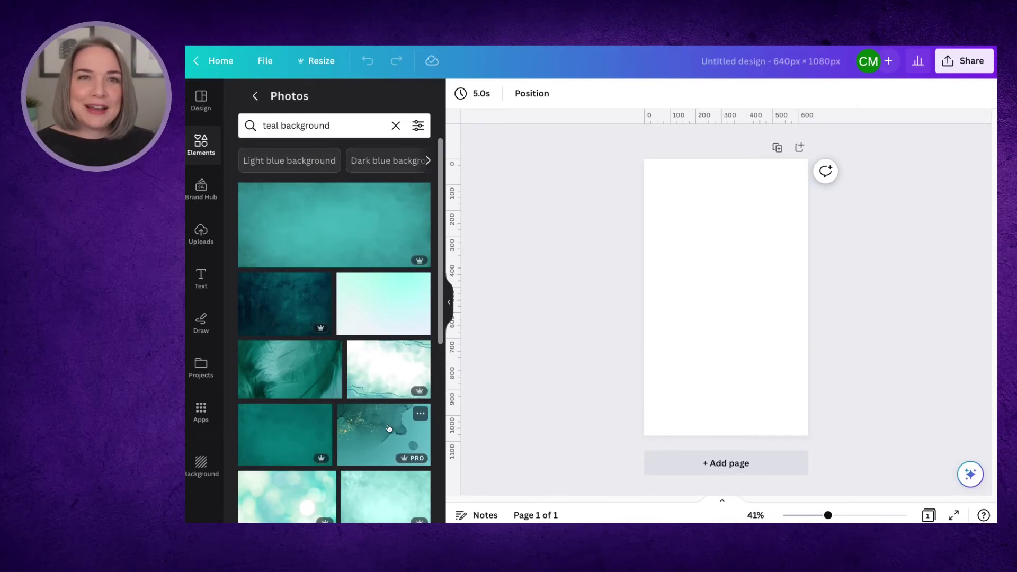
scroll(386, 412, down, 1)
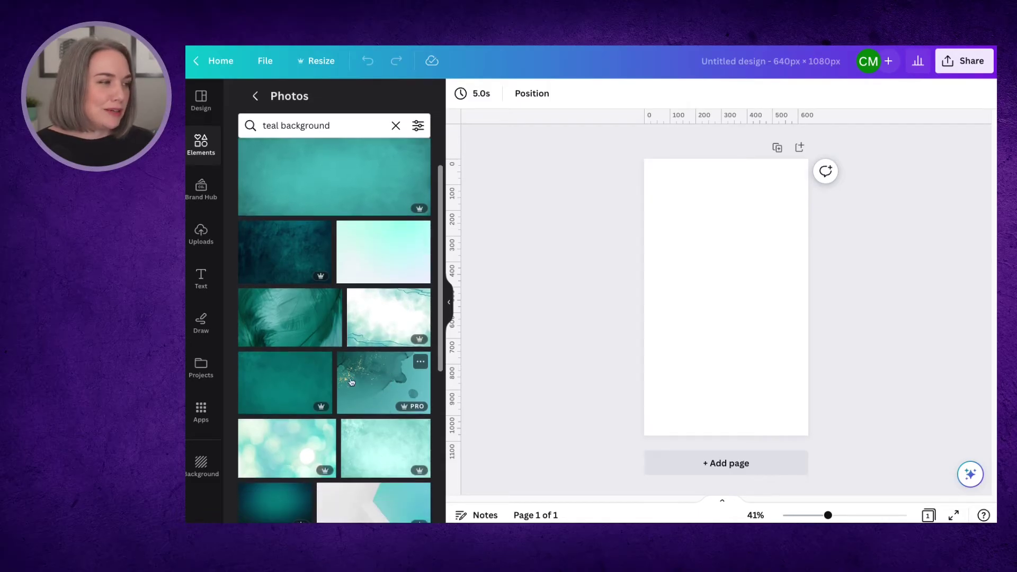
click(290, 323)
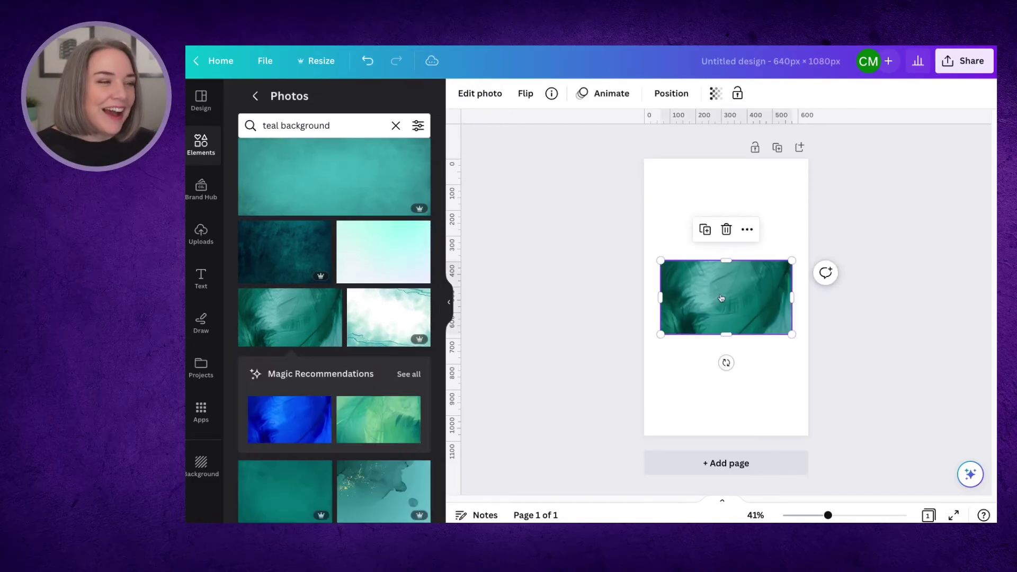
drag(731, 301, 720, 430)
drag(774, 293, 807, 292)
drag(726, 429, 725, 435)
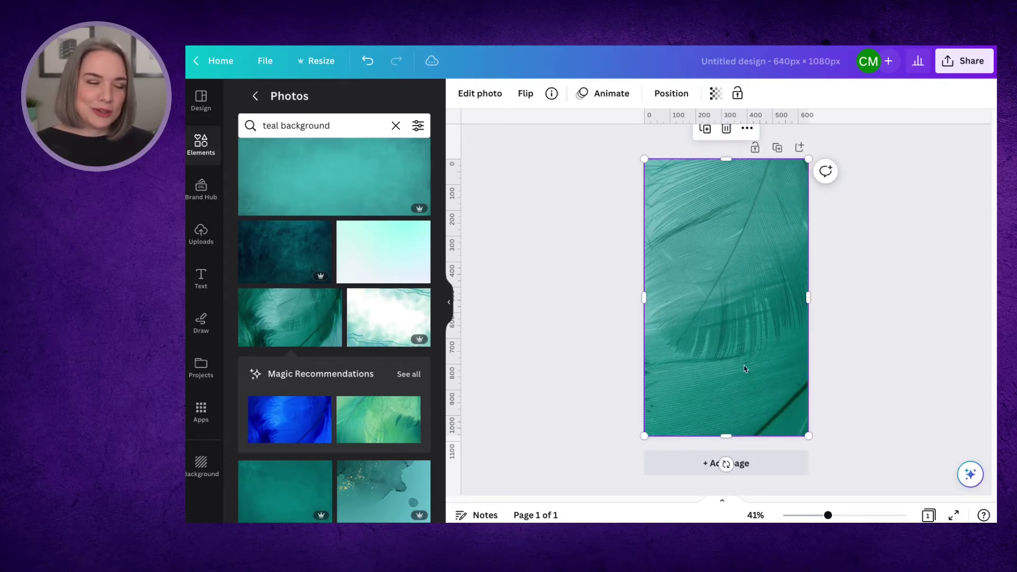
- Swap in the dark teal textured photo, rotated 90° and stretched across the page
click(725, 132)
click(310, 270)
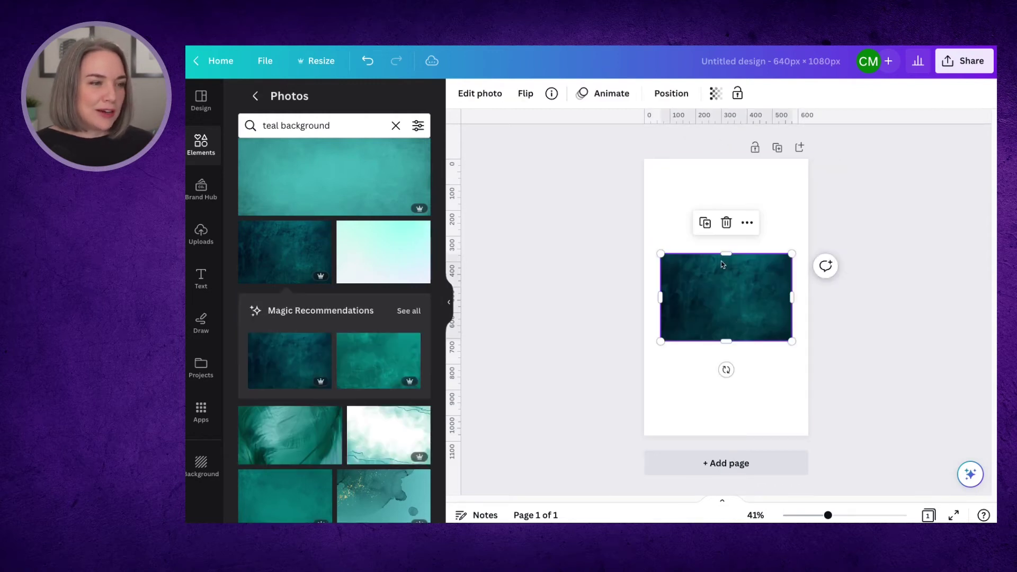
drag(726, 370, 639, 295)
drag(713, 281, 683, 219)
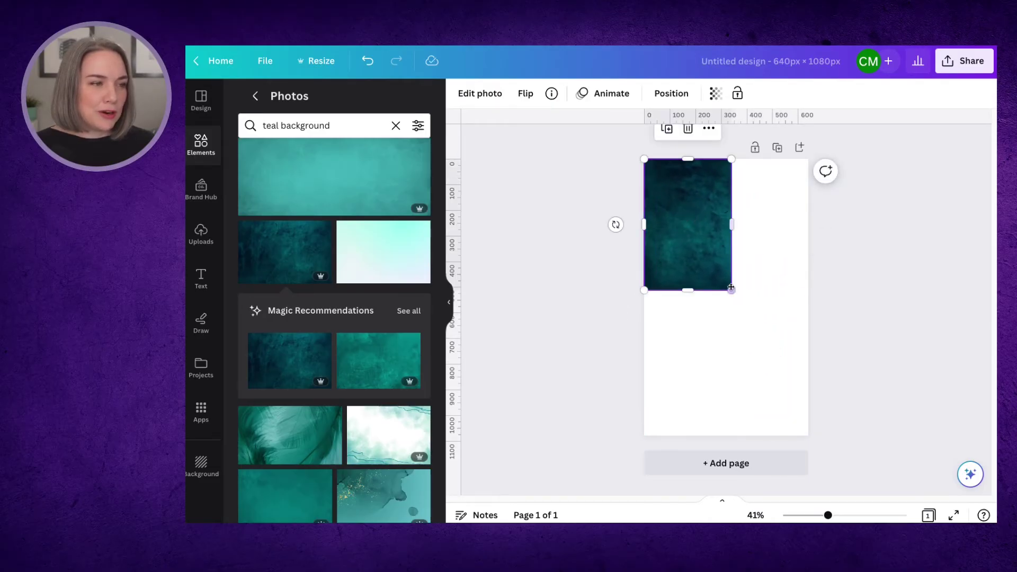
drag(731, 290, 803, 399)
drag(726, 404, 729, 436)
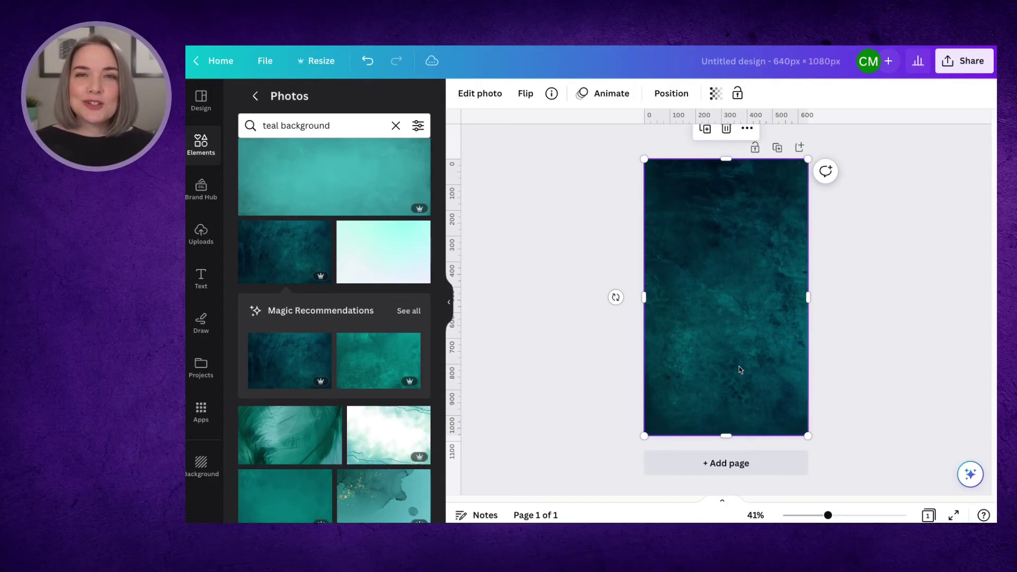
- Crop and reposition the dark teal photo so it covers the full 640 × 1080 frame
double_click(729, 333)
mouse_move(730, 330)
mouse_down()
mouse_move(713, 327)
mouse_move(745, 327)
mouse_move(723, 327)
mouse_up()
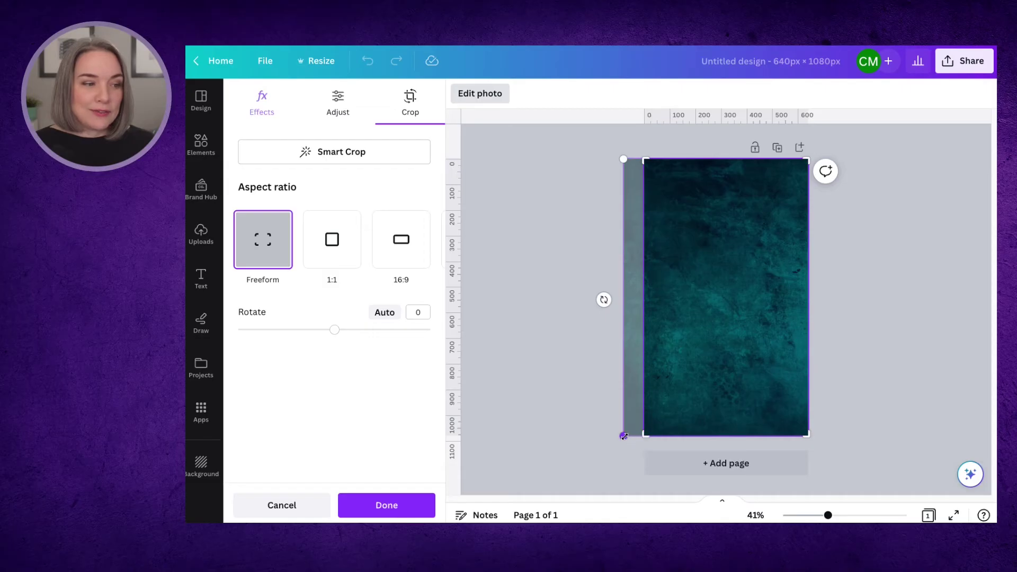
drag(624, 436, 553, 493)
drag(717, 381, 766, 312)
click(863, 319)
click(863, 320)
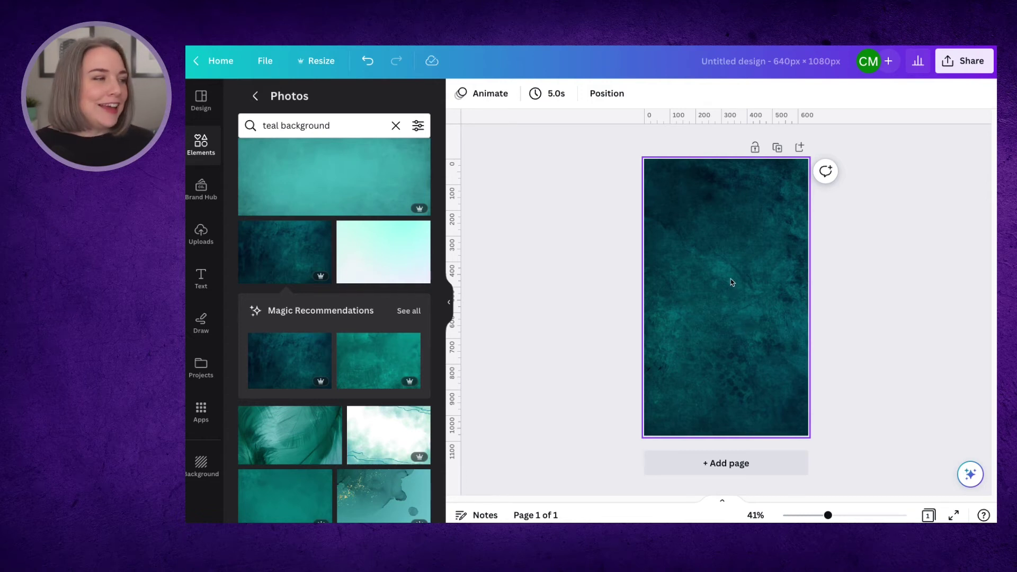
- Add a heading text box reading WHAT? / WHY NOW? / WHAT'S NEXT? on three lines
click(201, 282)
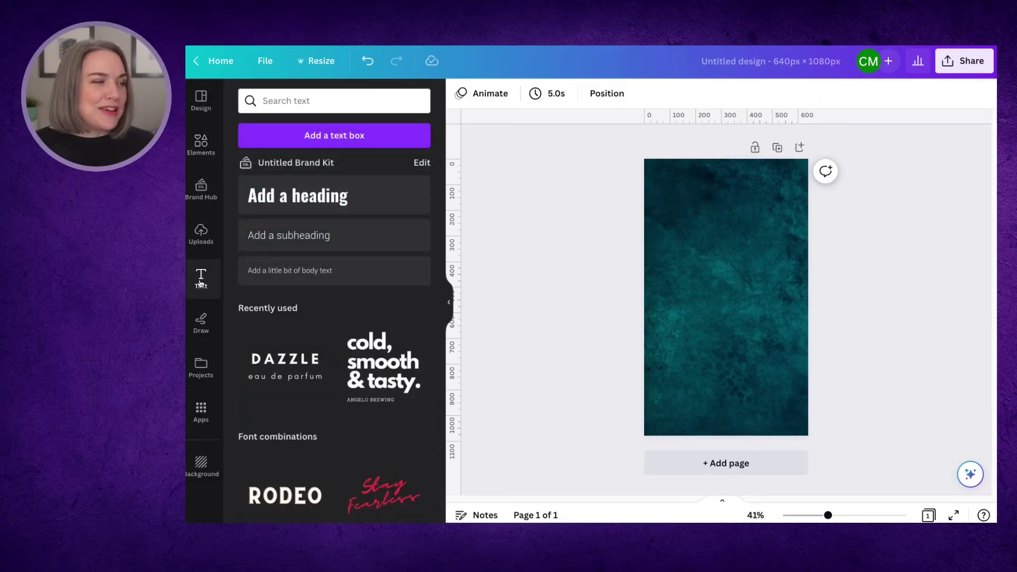
click(345, 202)
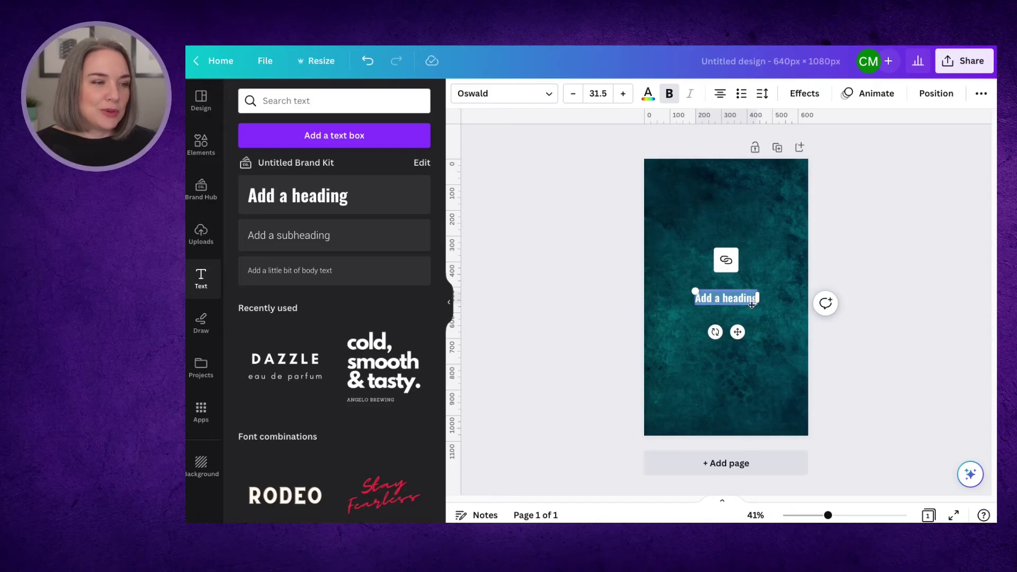
click(734, 297)
double_click(733, 297)
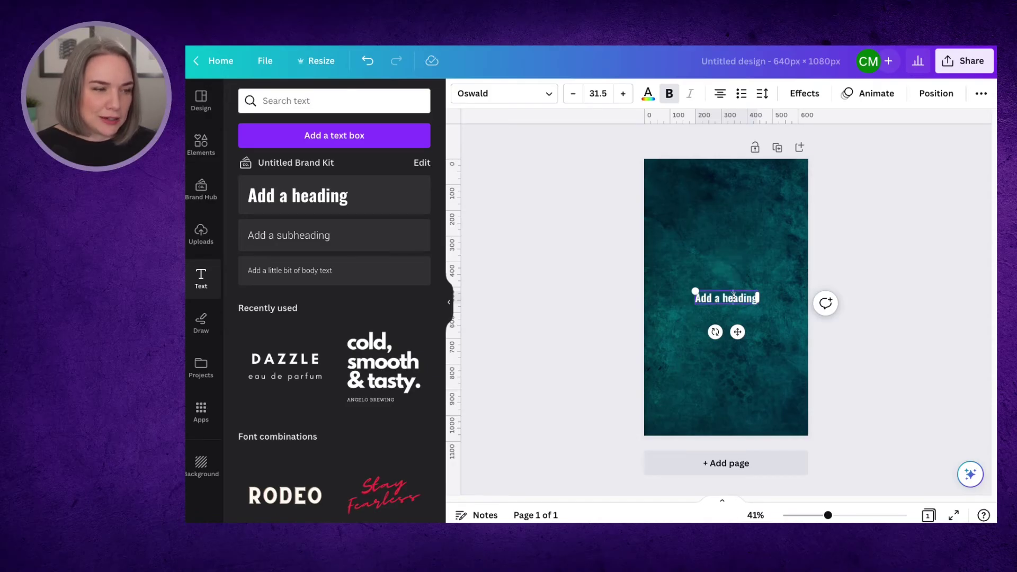
triple_click(733, 297)
text(WHAT?)
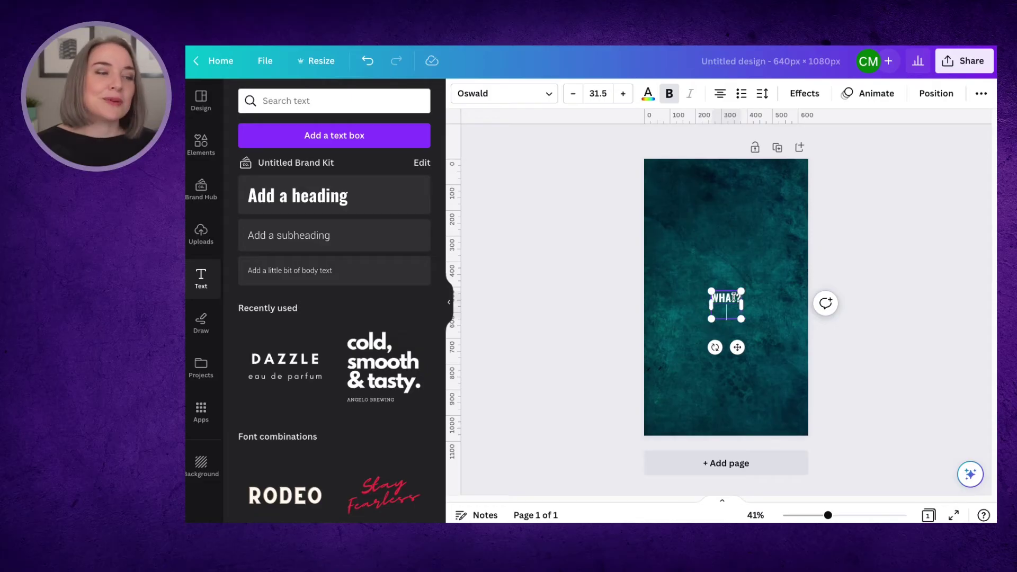
key(Return)
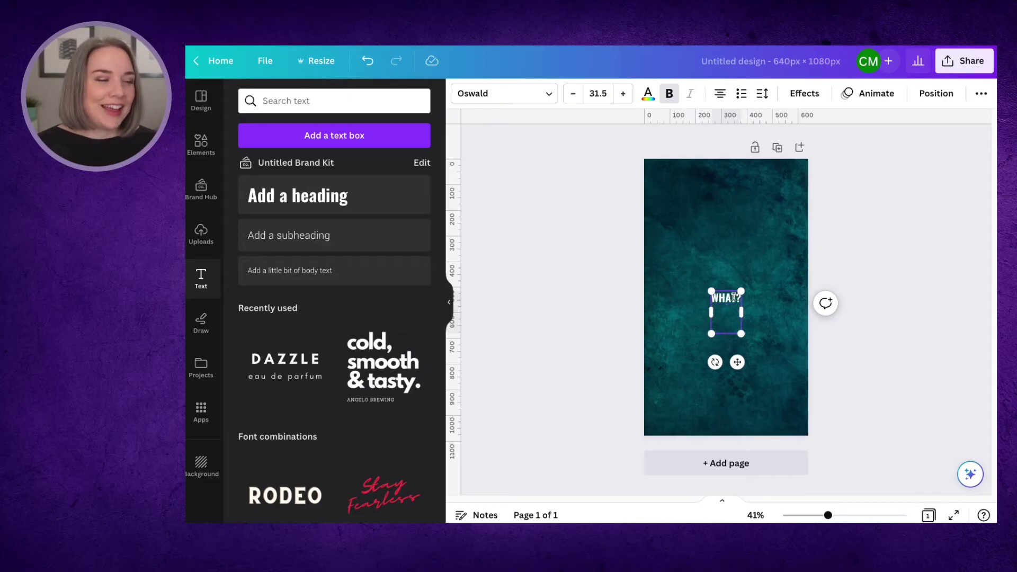
text(WHY NOW?)
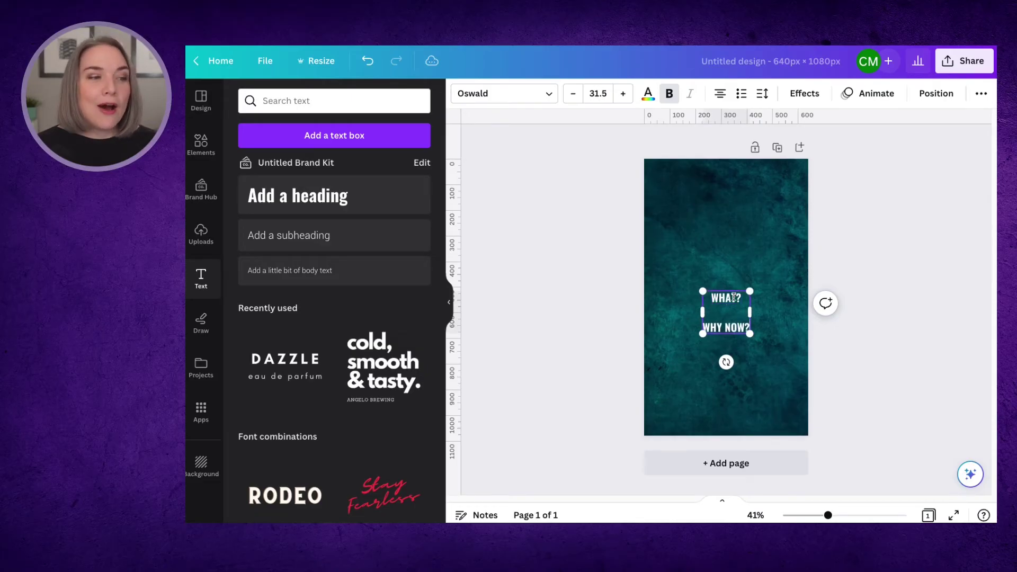
key(Return)
text(WHAT')
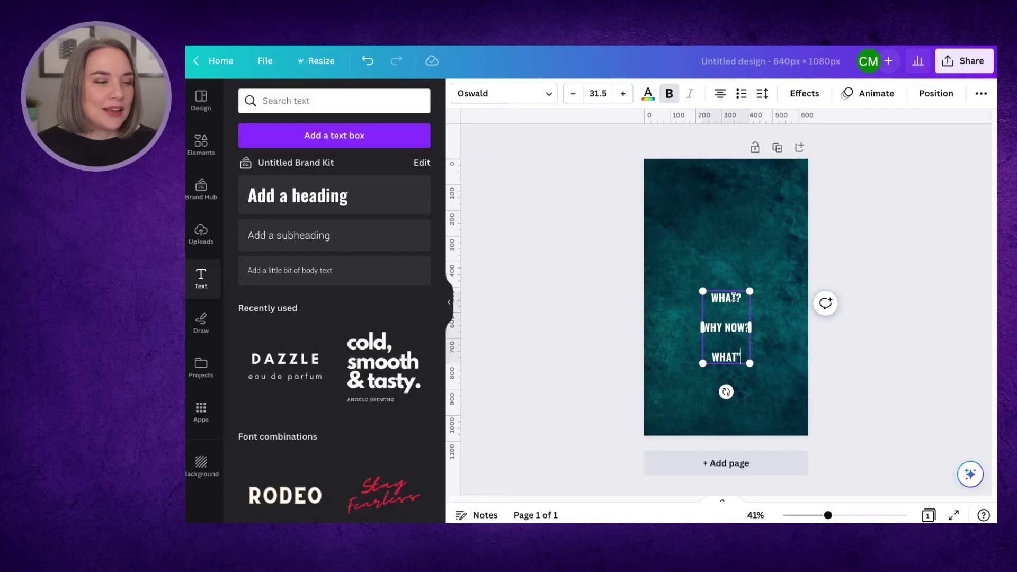
text(S NEXT)
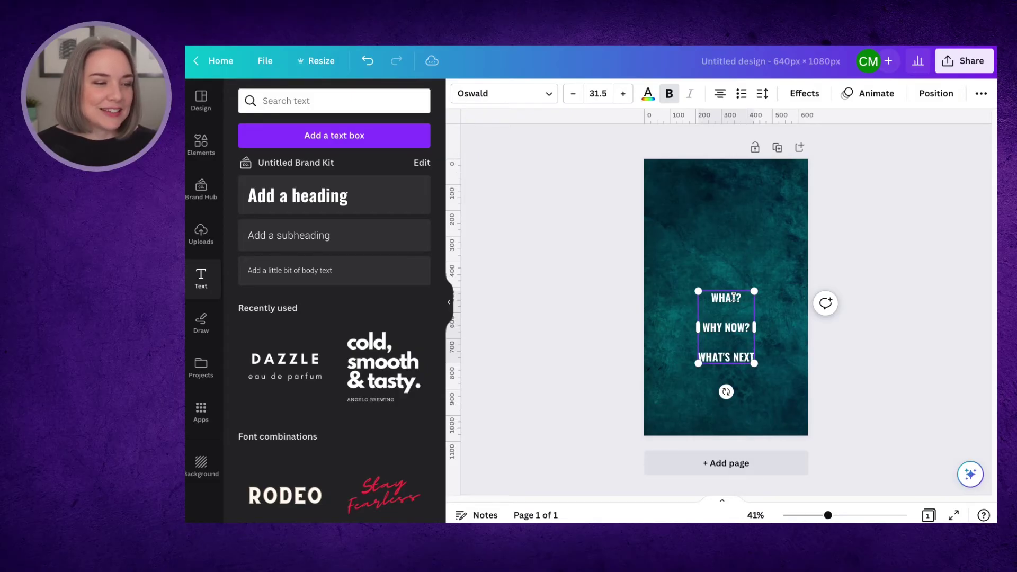
text(?)
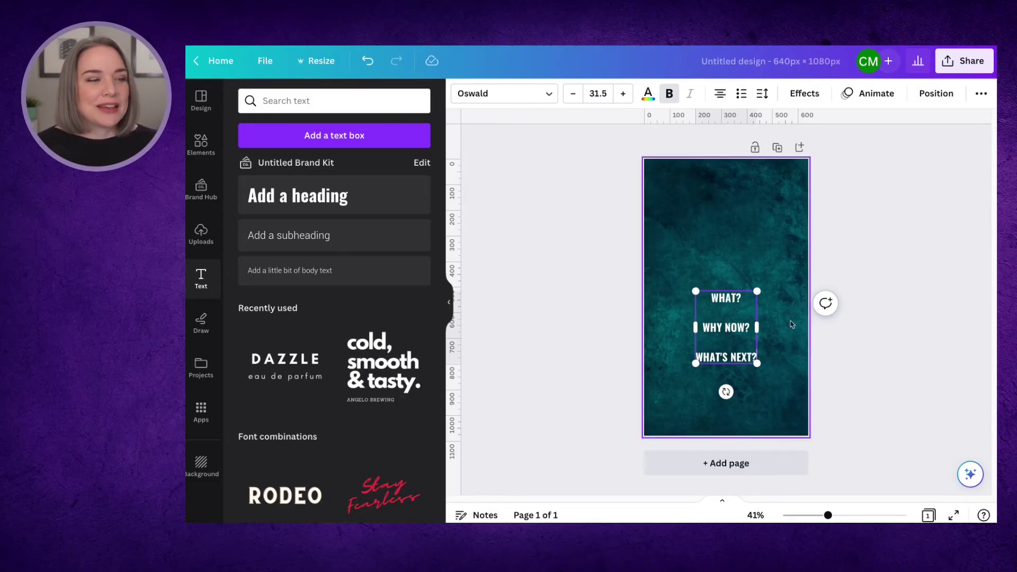
- Enlarge the three-line text to size 68.5 and centre it on the teal page
drag(758, 291, 788, 227)
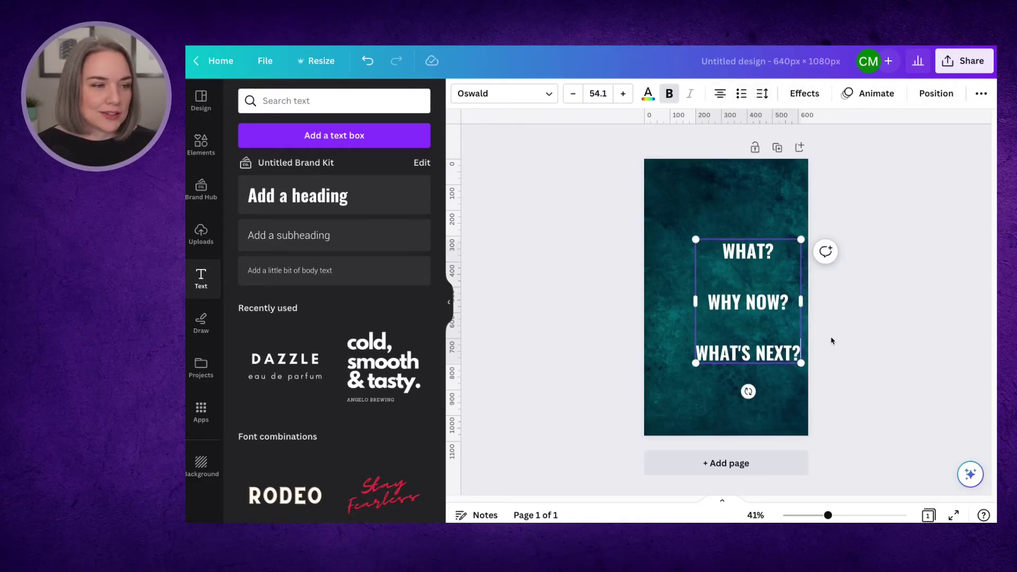
click(848, 352)
drag(768, 309, 745, 301)
drag(778, 354, 796, 375)
drag(672, 235, 666, 231)
drag(747, 306, 745, 300)
click(883, 299)
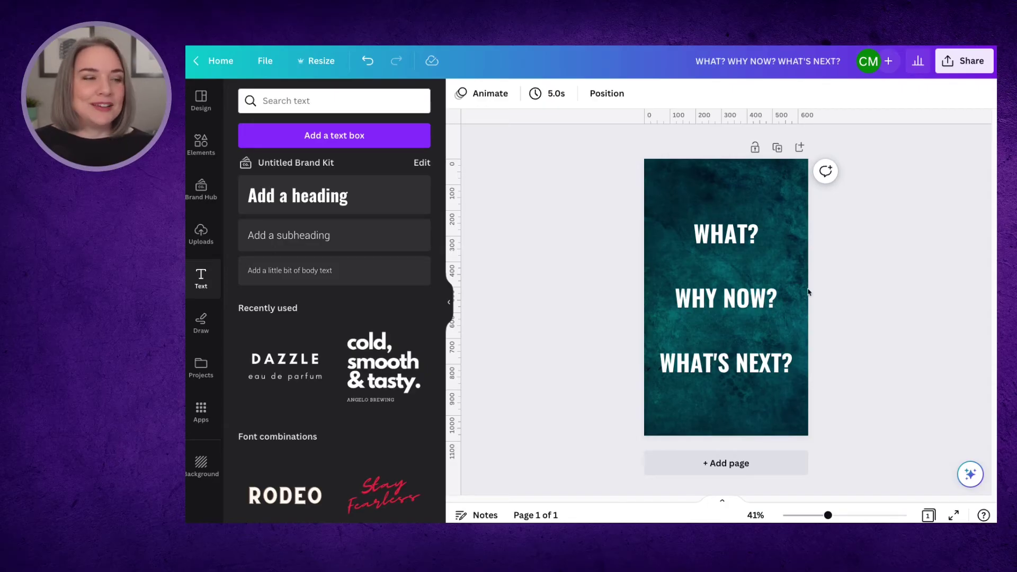
- Apply a downward Wipe text animation to the question block and slow its speed
click(729, 301)
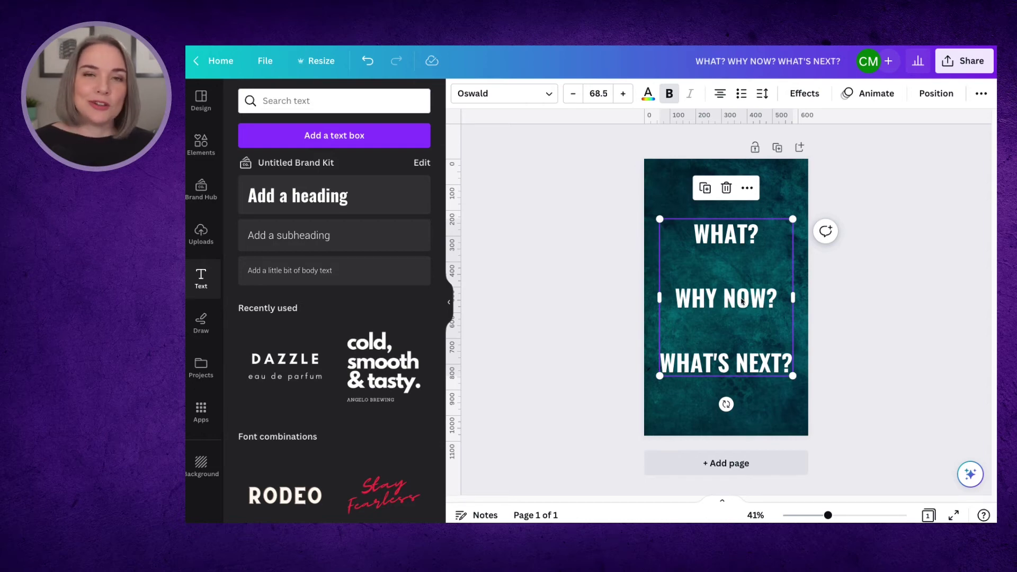
click(876, 95)
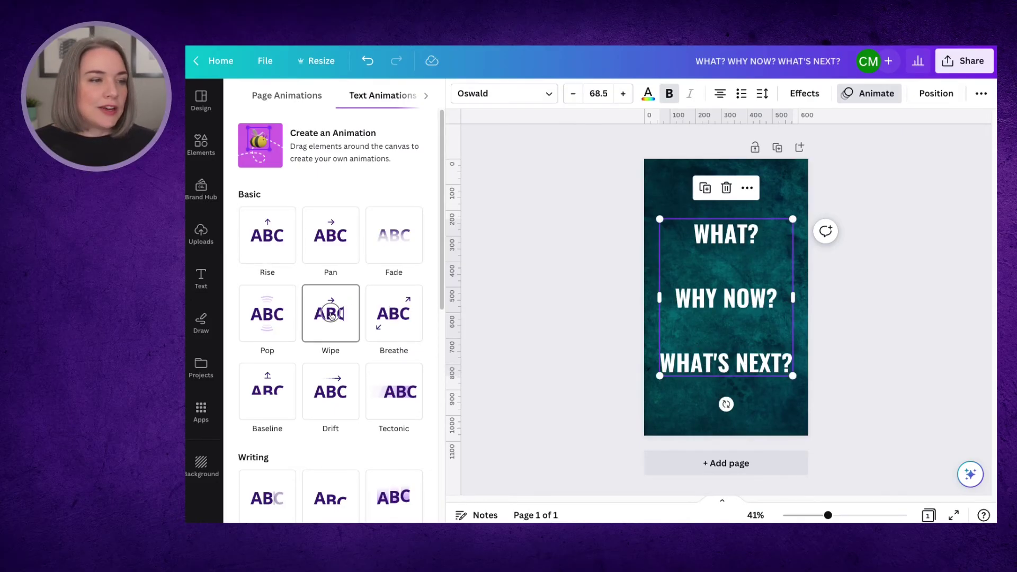
click(330, 315)
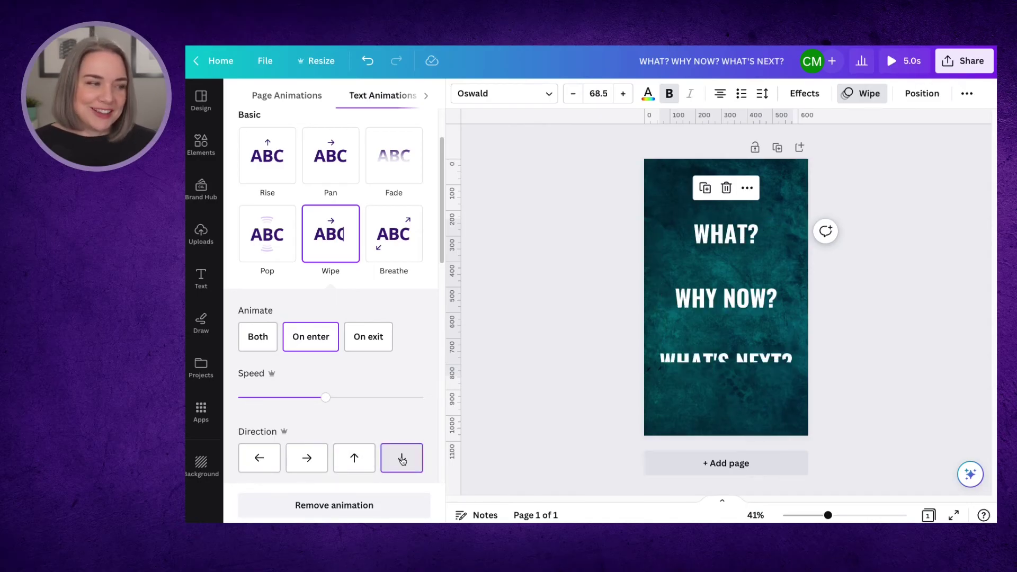
click(401, 458)
drag(325, 398, 281, 398)
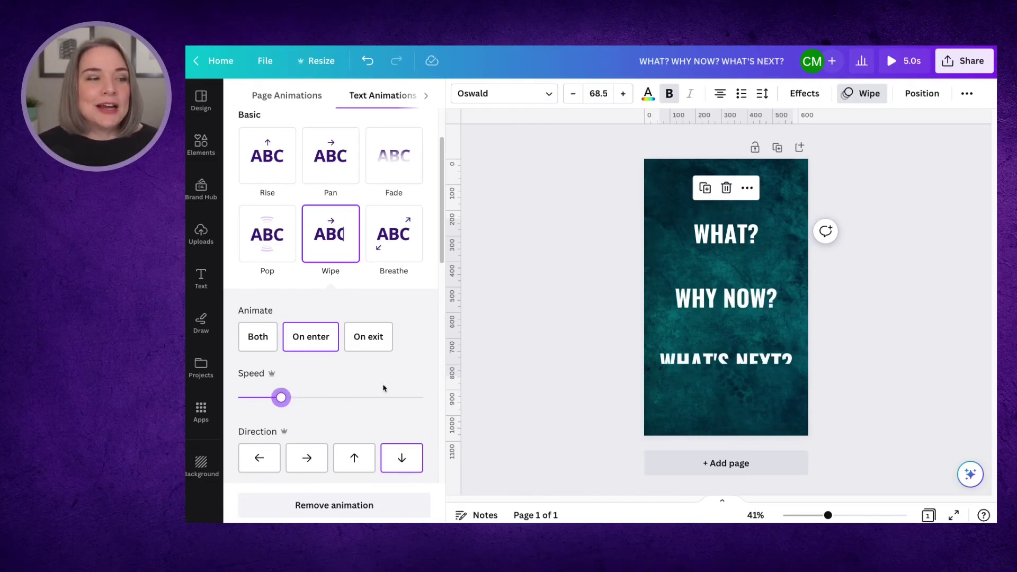
- Download the 640 × 1080 animated question design as an MP4 video
click(955, 63)
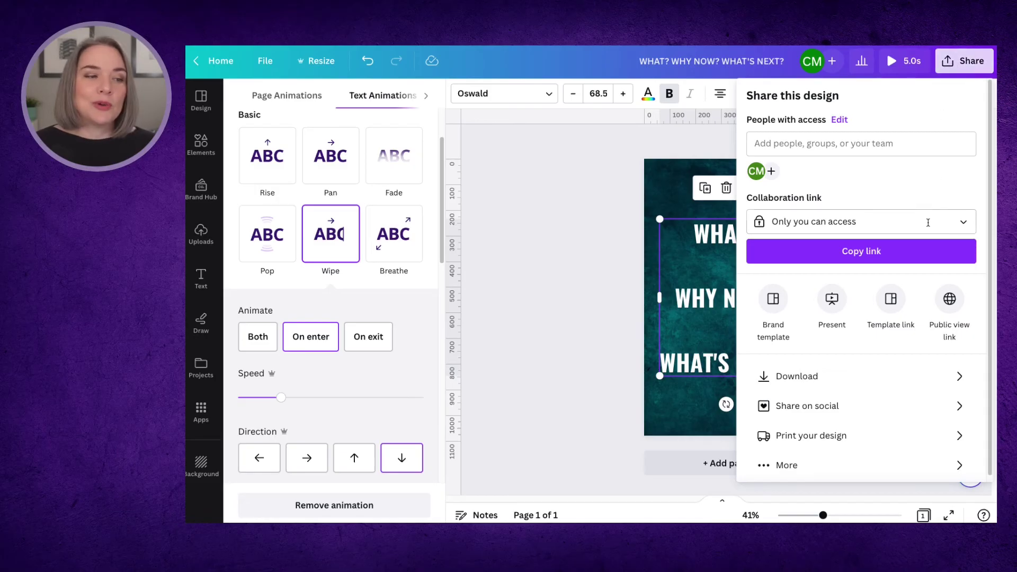
click(863, 373)
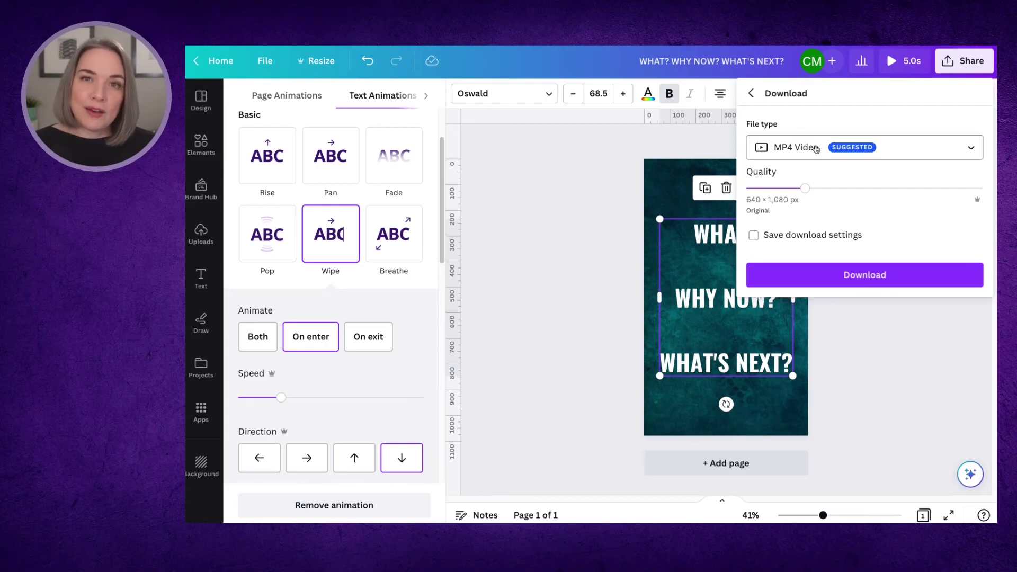
click(592, 179)
click(592, 179)
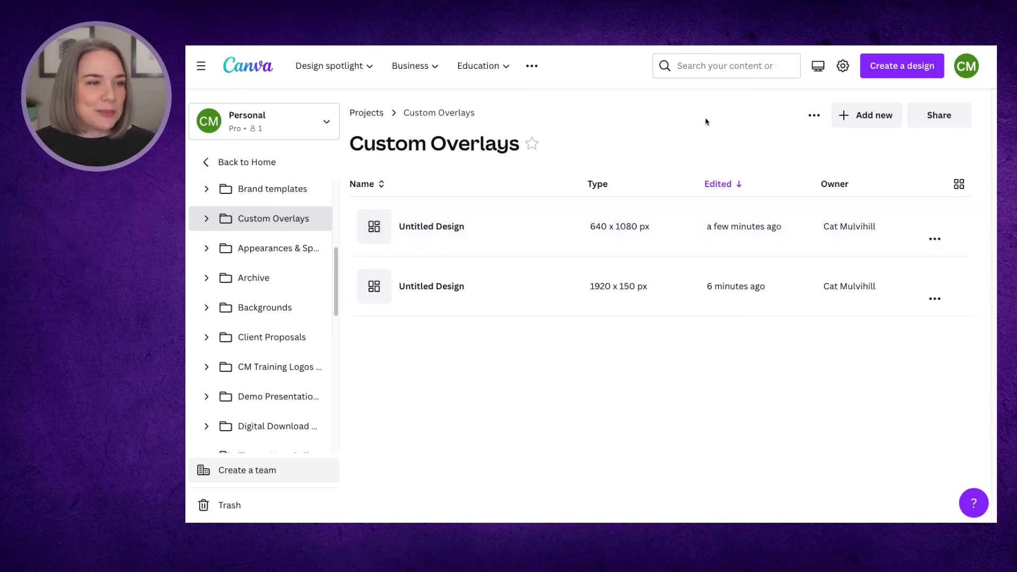
- Add a custom-size design to Custom Overlays with width 1920 and height 1080
click(873, 122)
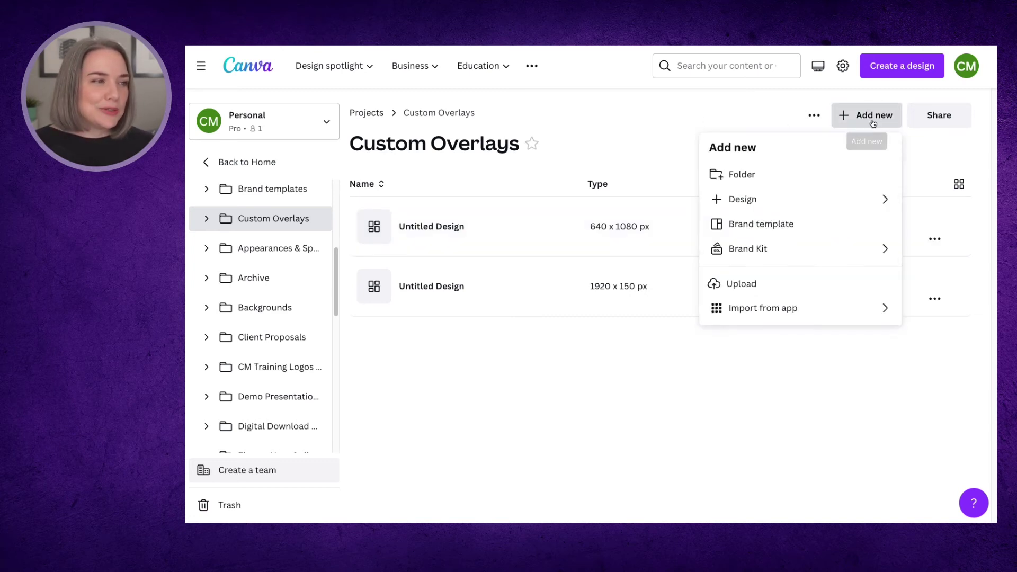
click(792, 200)
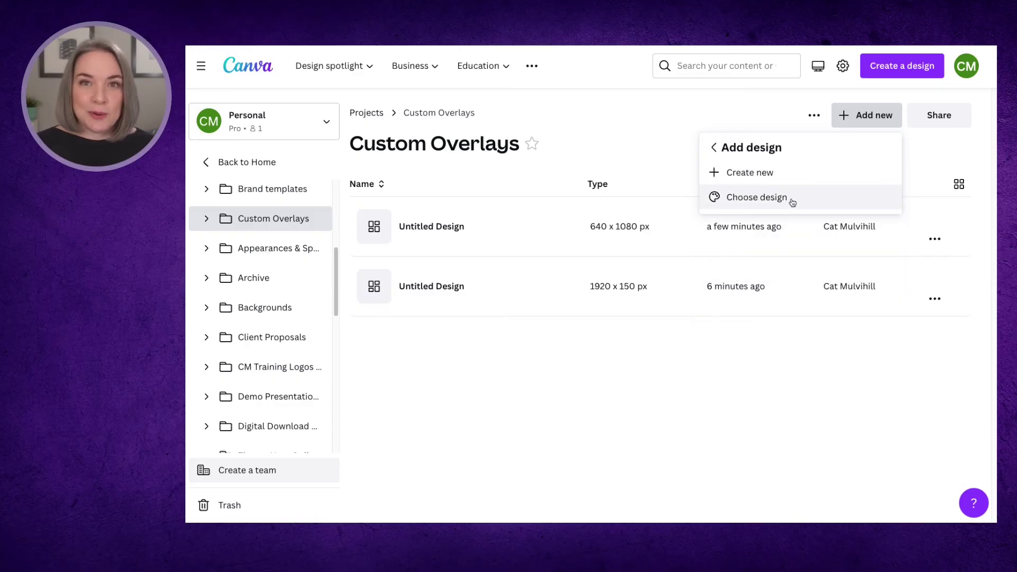
click(782, 175)
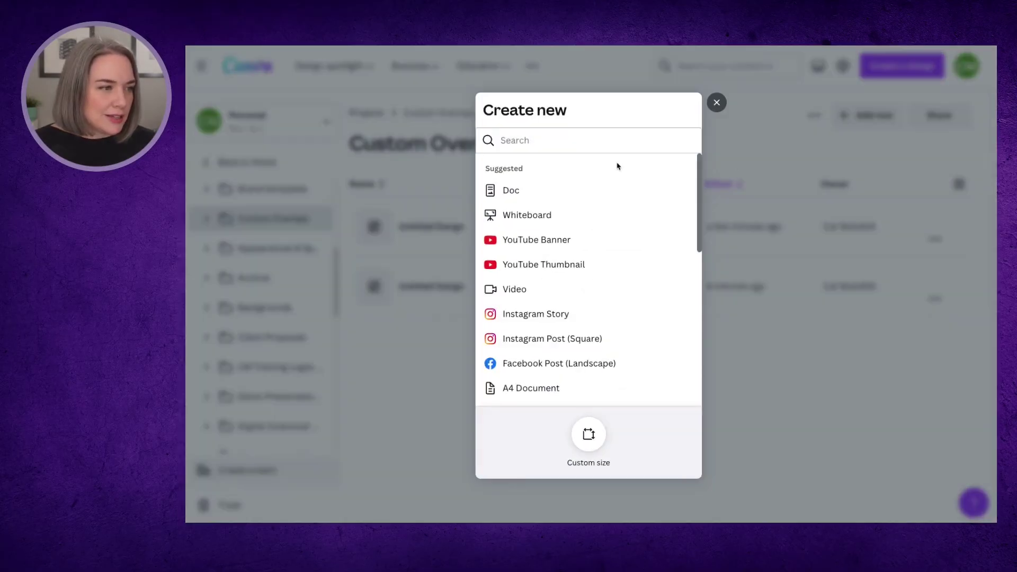
click(584, 440)
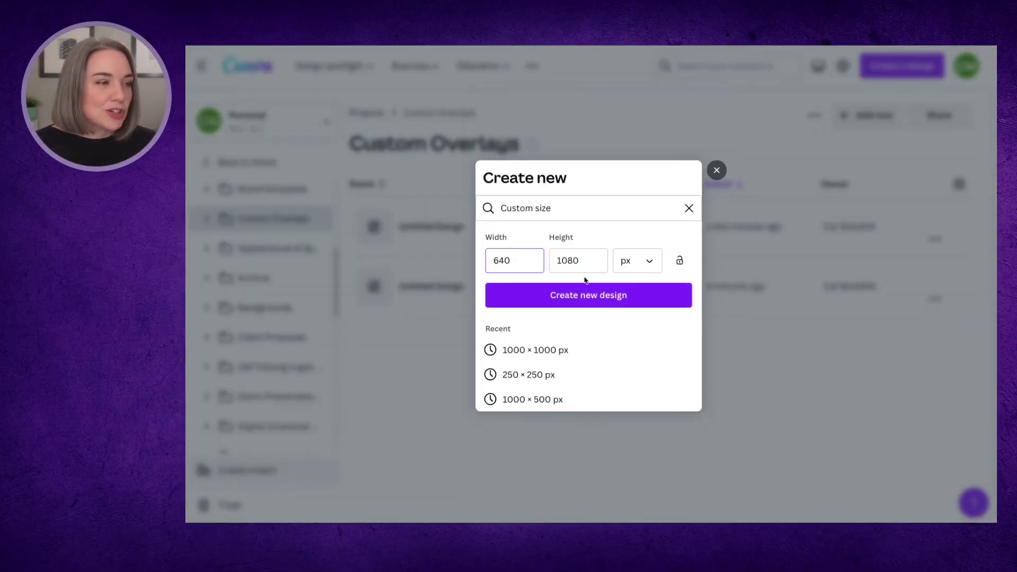
drag(516, 260, 477, 259)
text(1920)
key(Return)
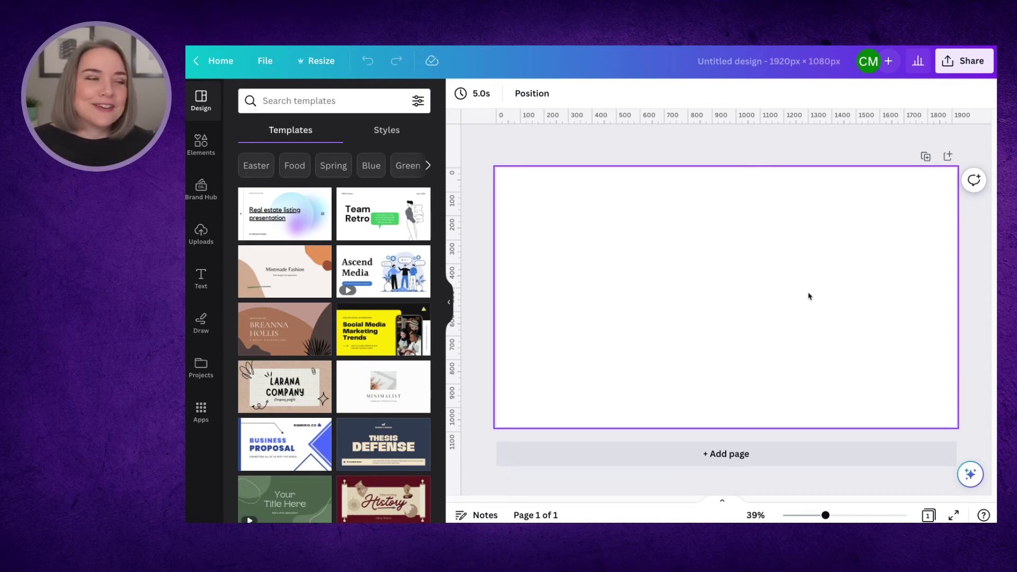
- Add the rounded portrait frame, resize it to 674 × 905, and centre it
click(201, 146)
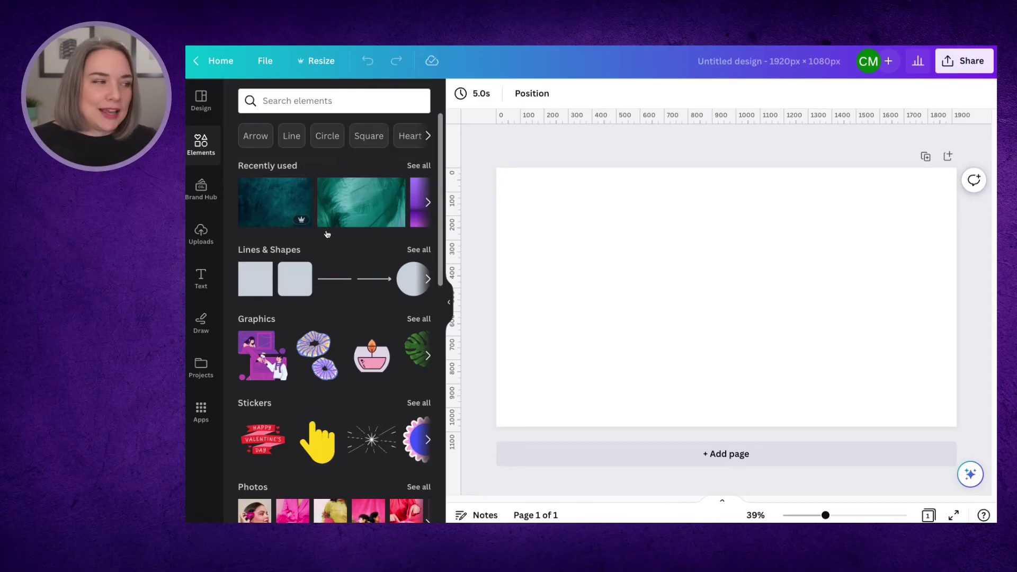
scroll(366, 295, down, 10)
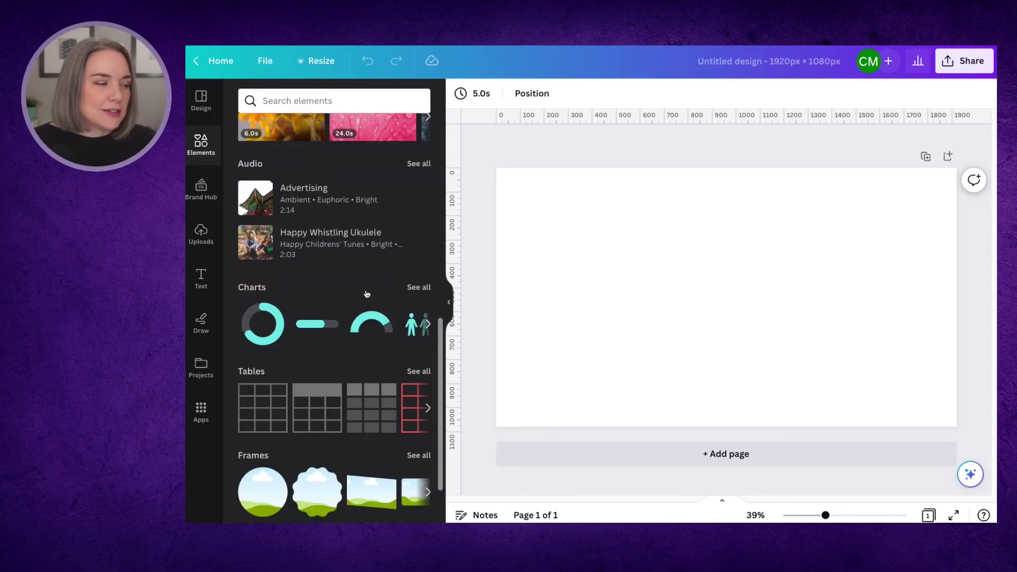
scroll(367, 295, down, 3)
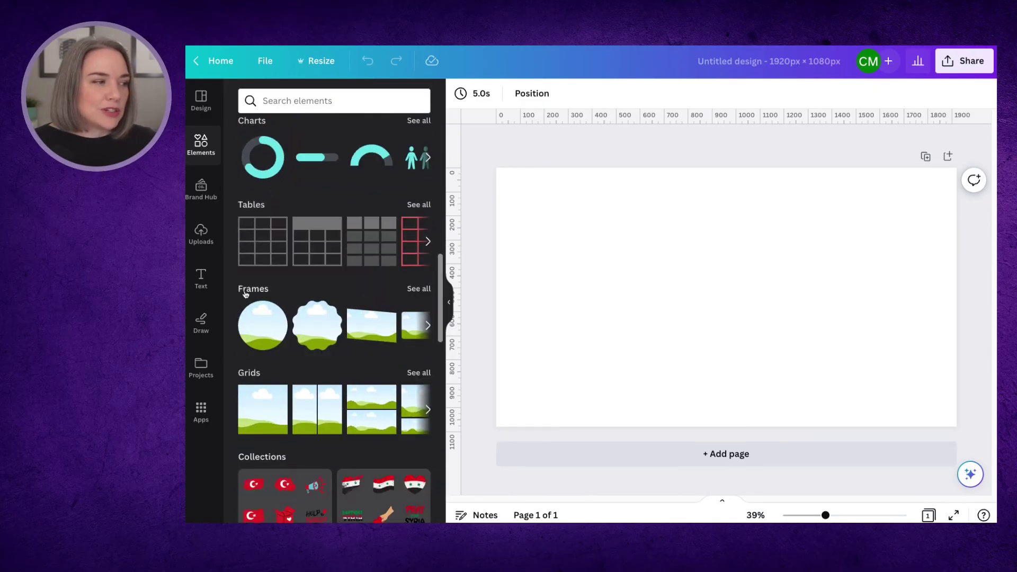
click(412, 291)
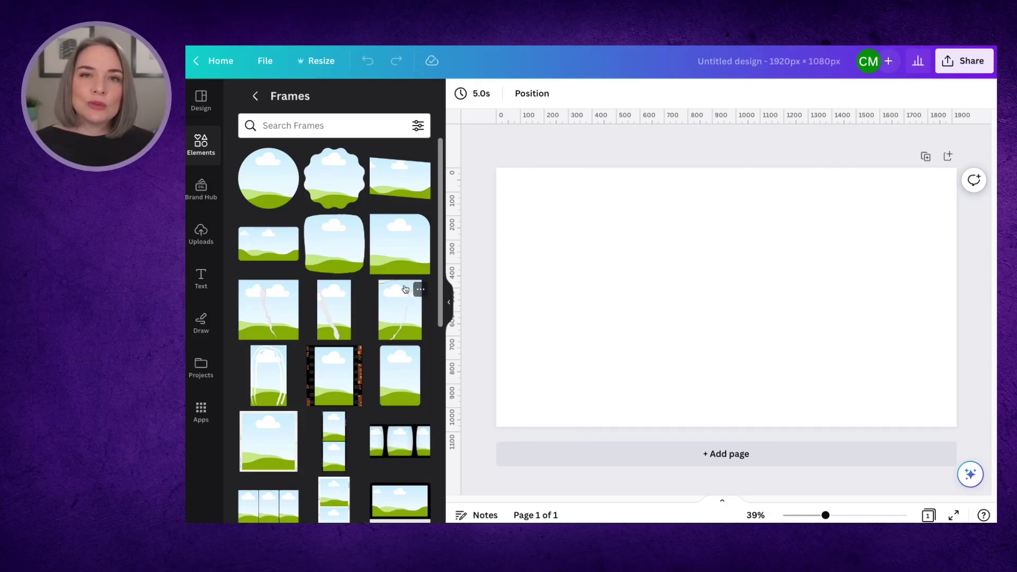
scroll(393, 297, down, 3)
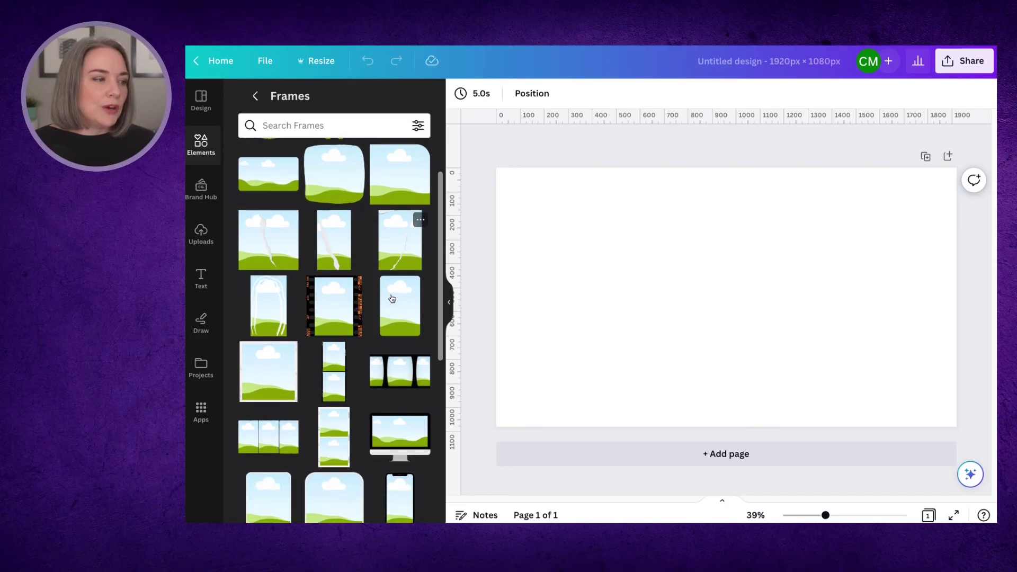
scroll(392, 298, down, 2)
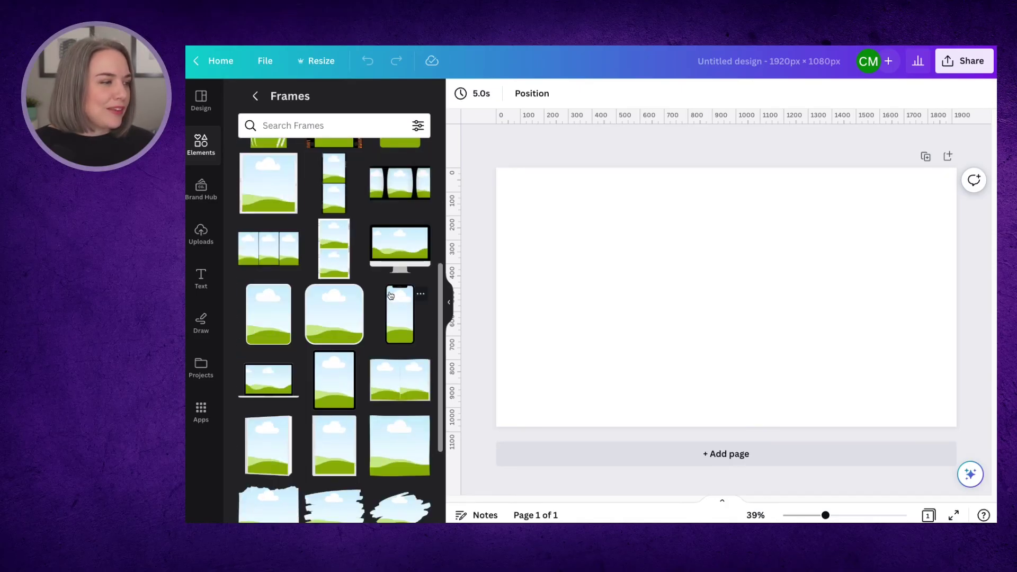
click(328, 313)
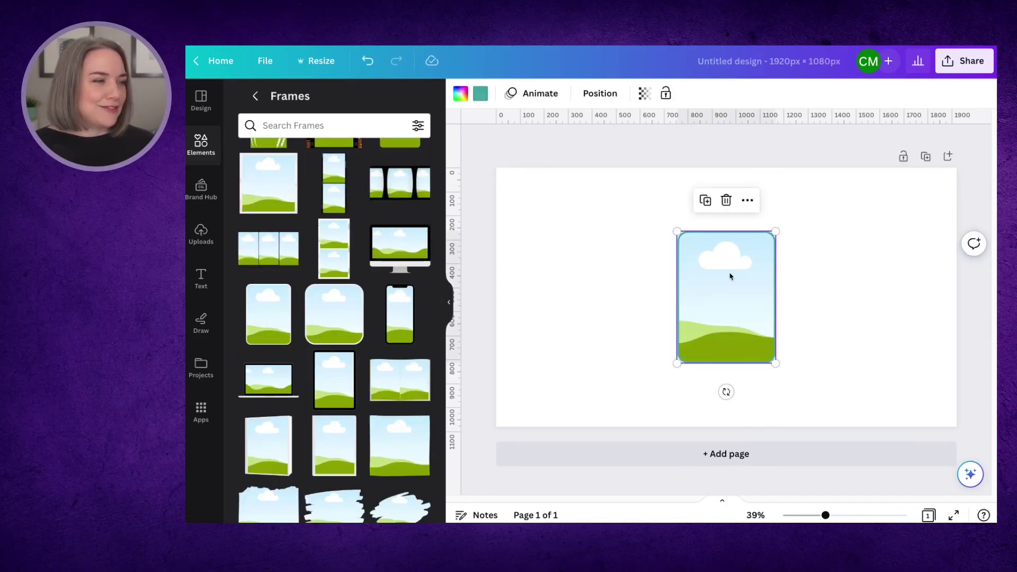
drag(709, 268, 671, 224)
drag(727, 311, 804, 382)
drag(733, 336, 747, 345)
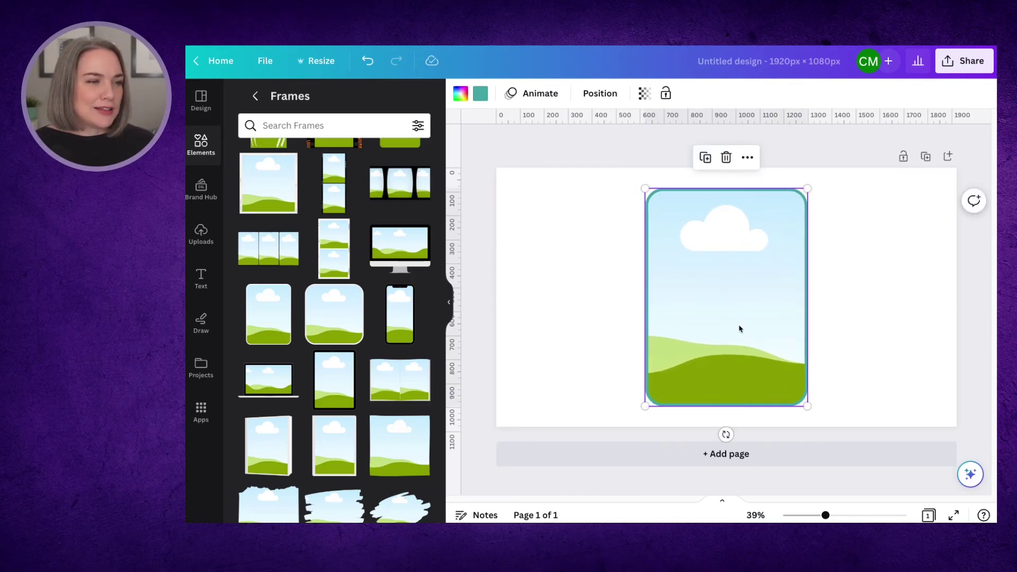
- Change the frame's border colour to white
click(480, 94)
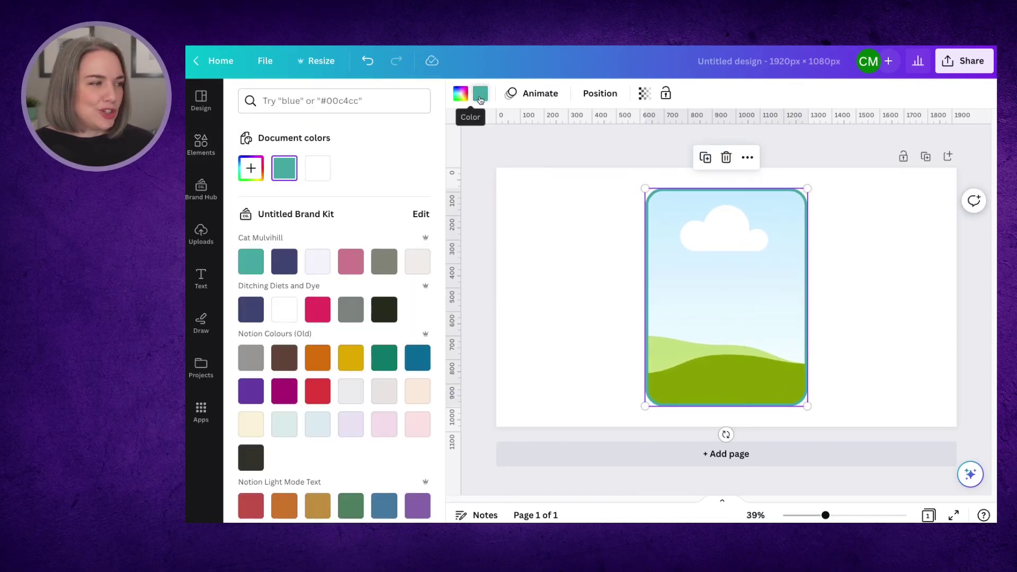
click(318, 168)
click(896, 259)
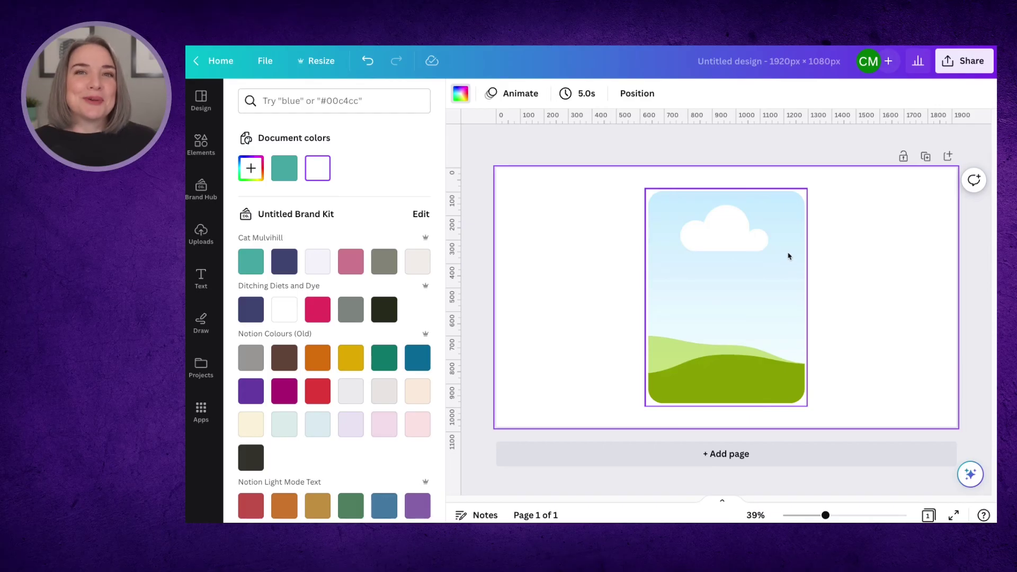
click(204, 146)
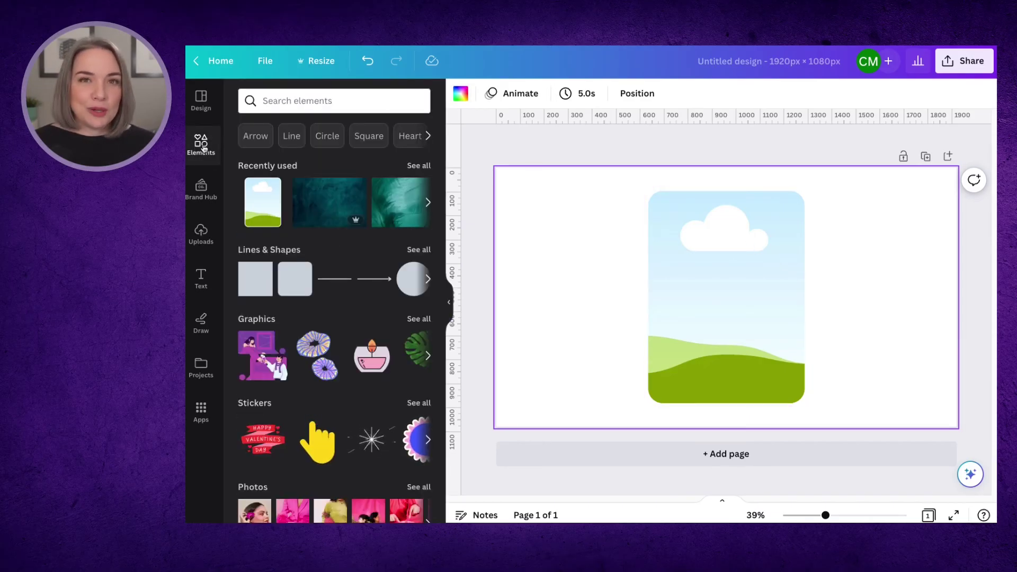
- Search 'desk' and drop the laptop-and-coffee photo into the frame, repositioning it inside
click(288, 101)
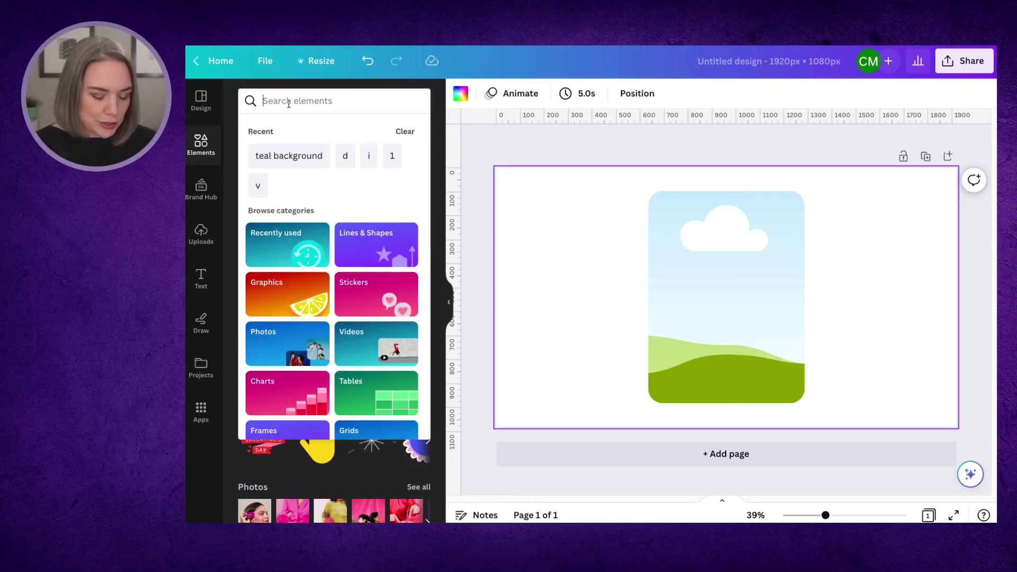
text(desk)
key(Return)
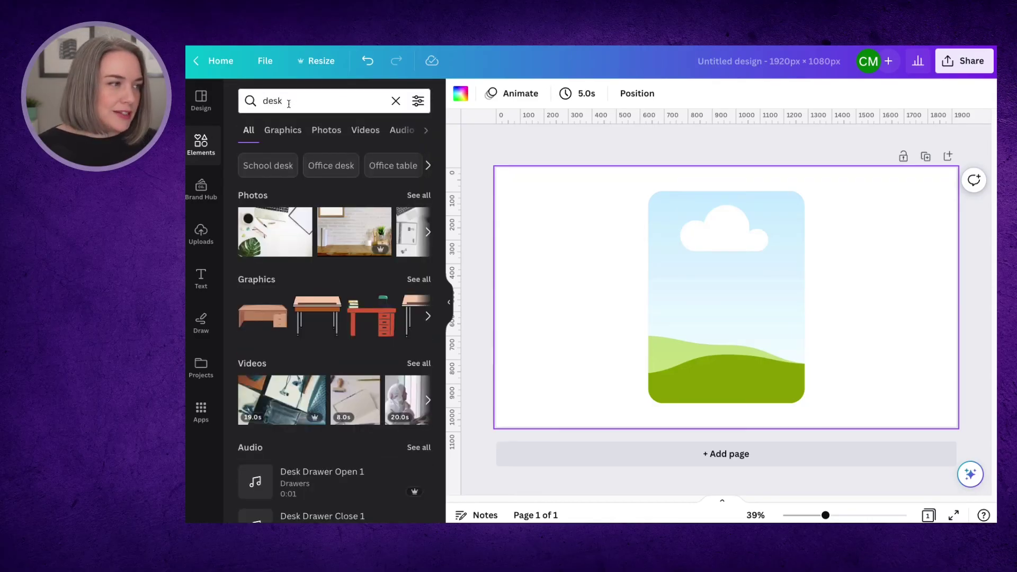
click(418, 197)
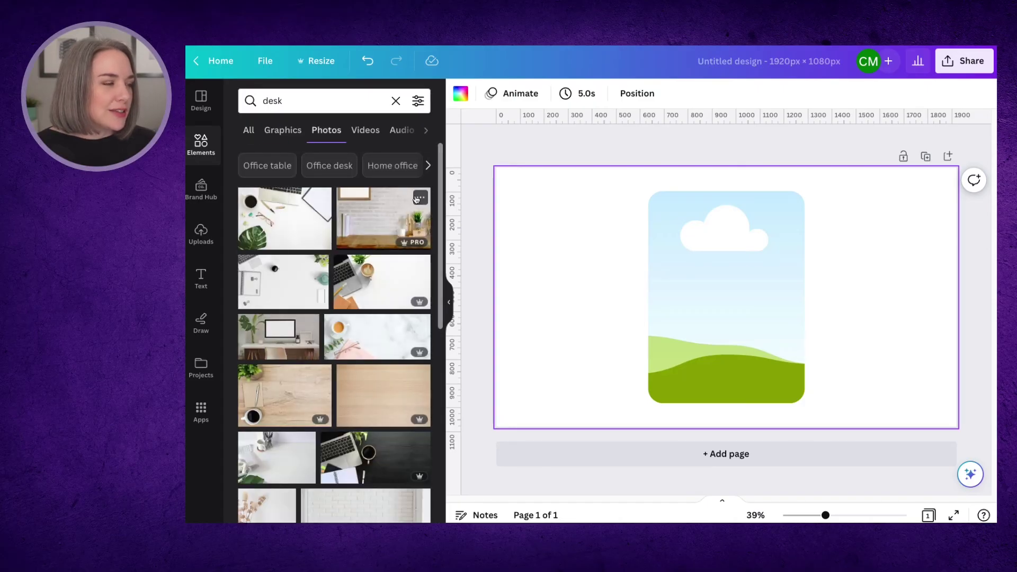
drag(376, 278, 794, 258)
double_click(683, 263)
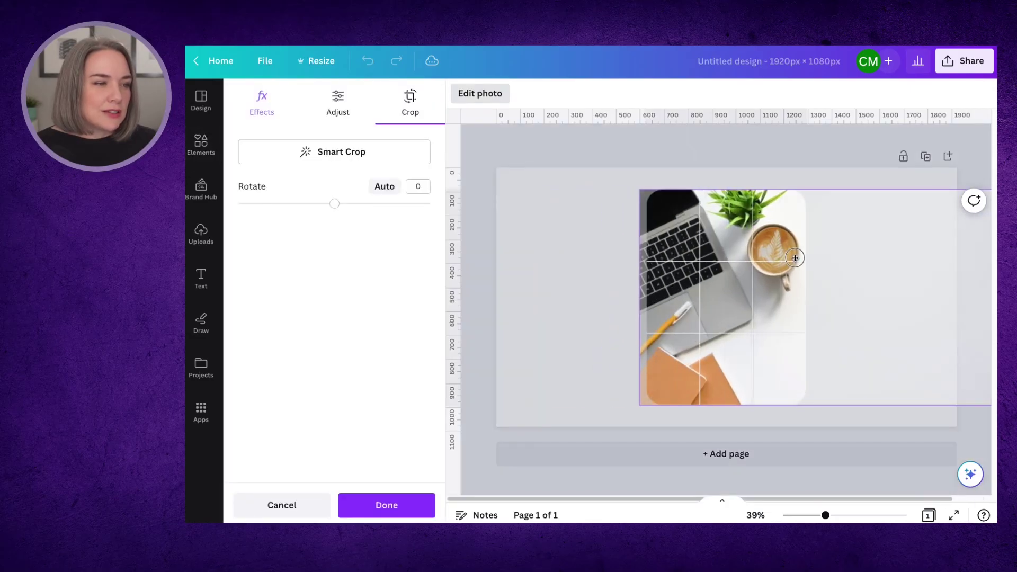
click(820, 176)
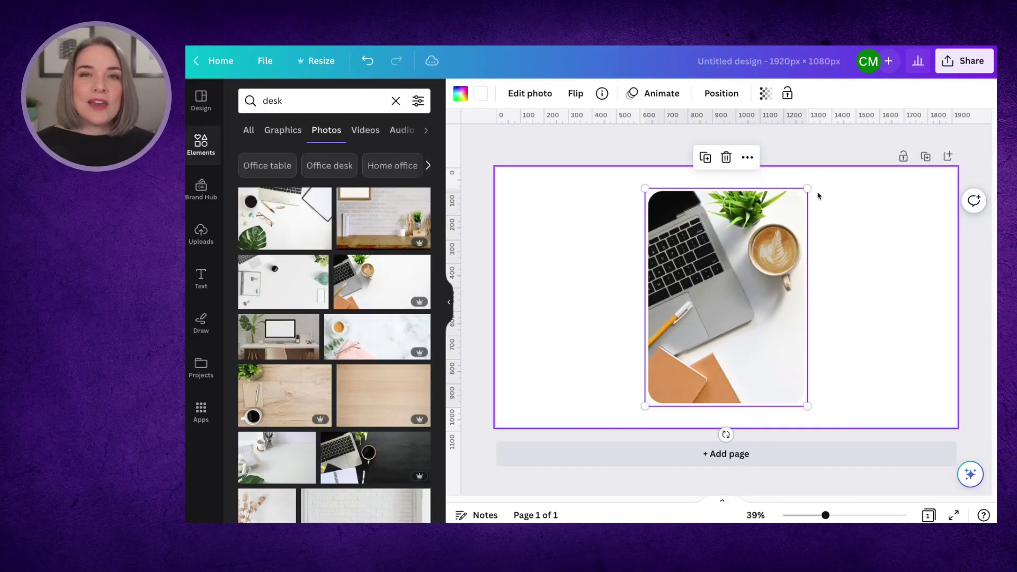
click(850, 273)
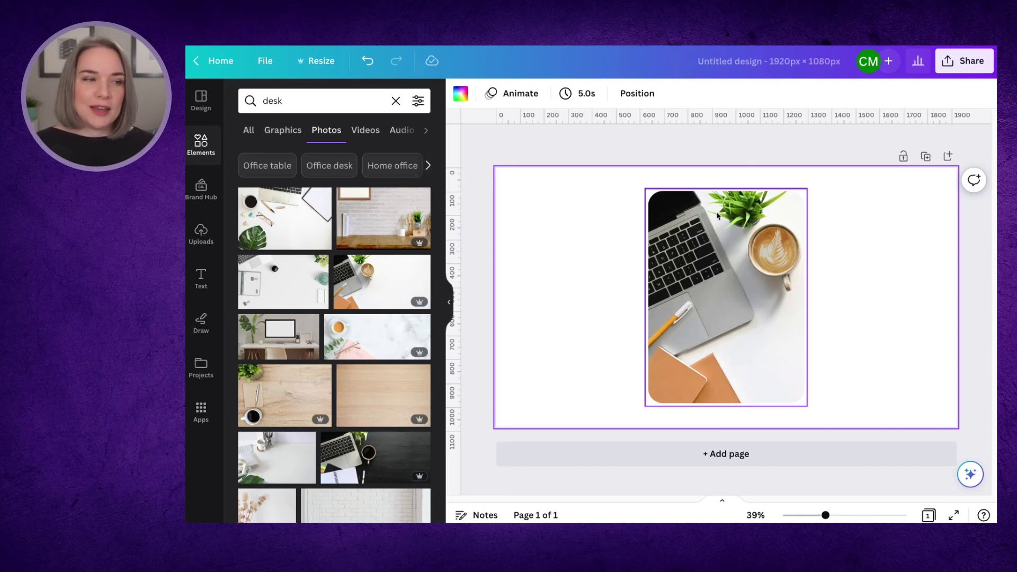
click(722, 244)
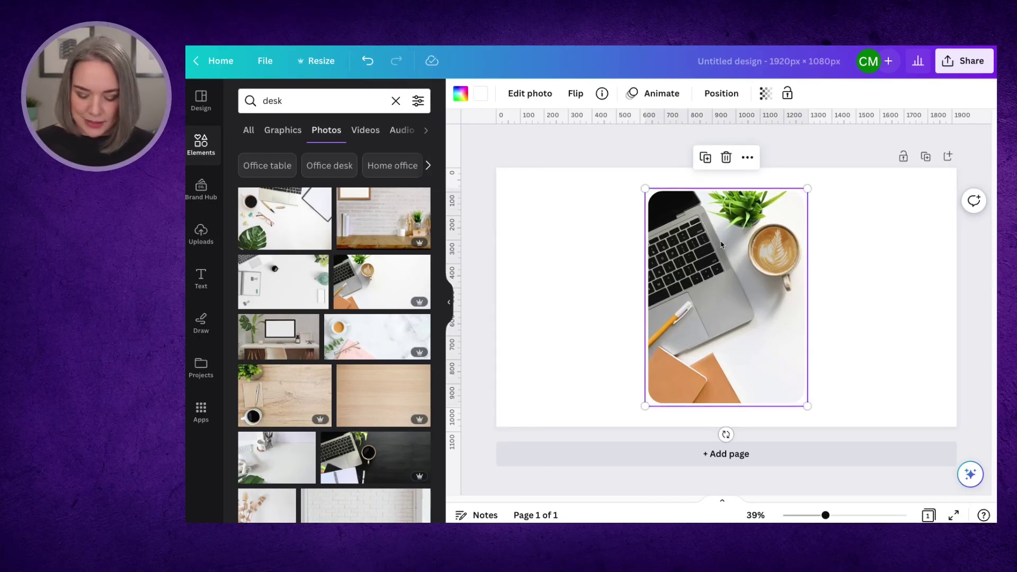
- Delete the framed desk photo and add a tall V letter frame found by searching 'v'
key(Delete)
click(726, 157)
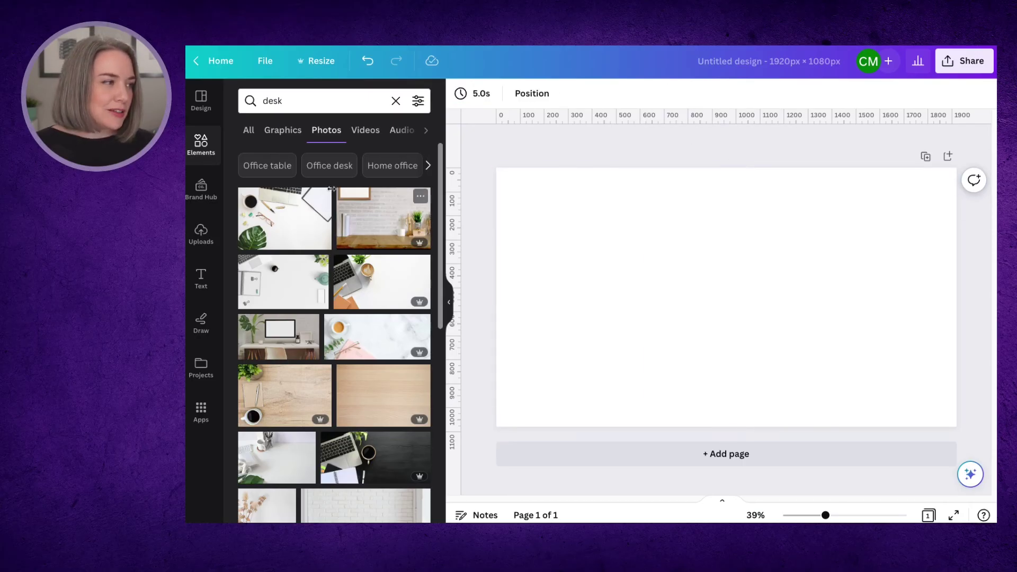
click(203, 146)
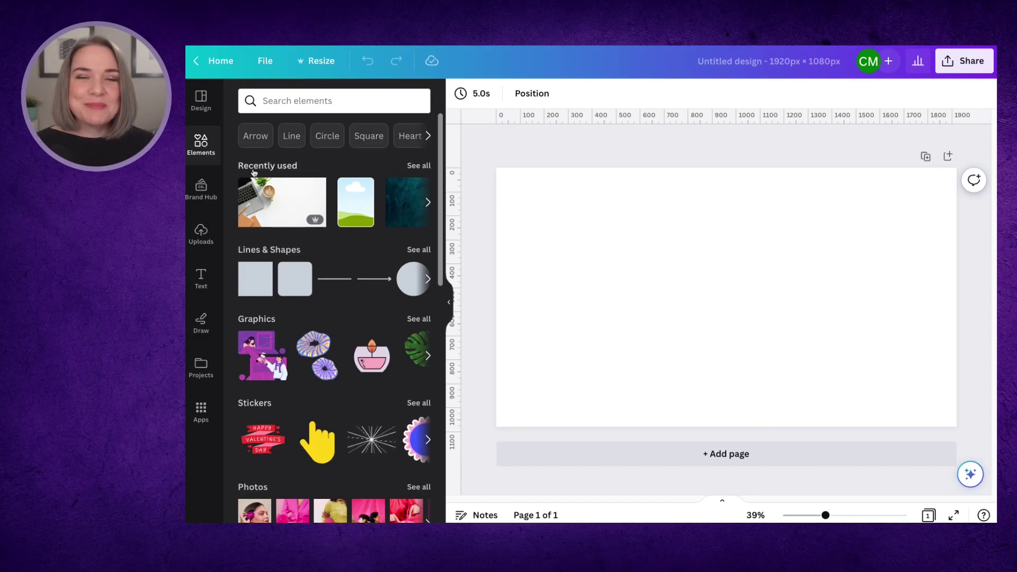
scroll(321, 287, down, 1)
scroll(321, 287, down, 10)
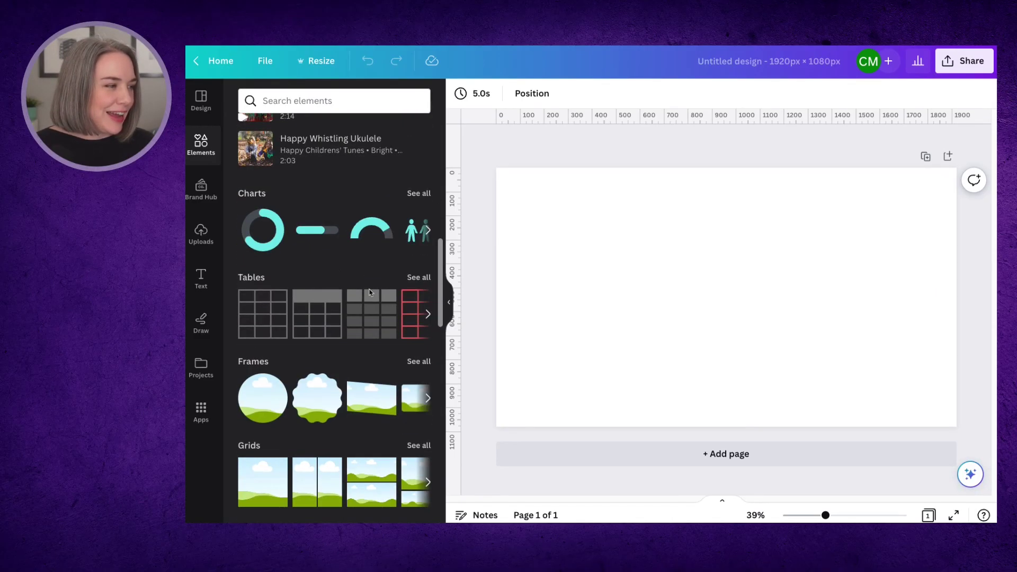
click(418, 361)
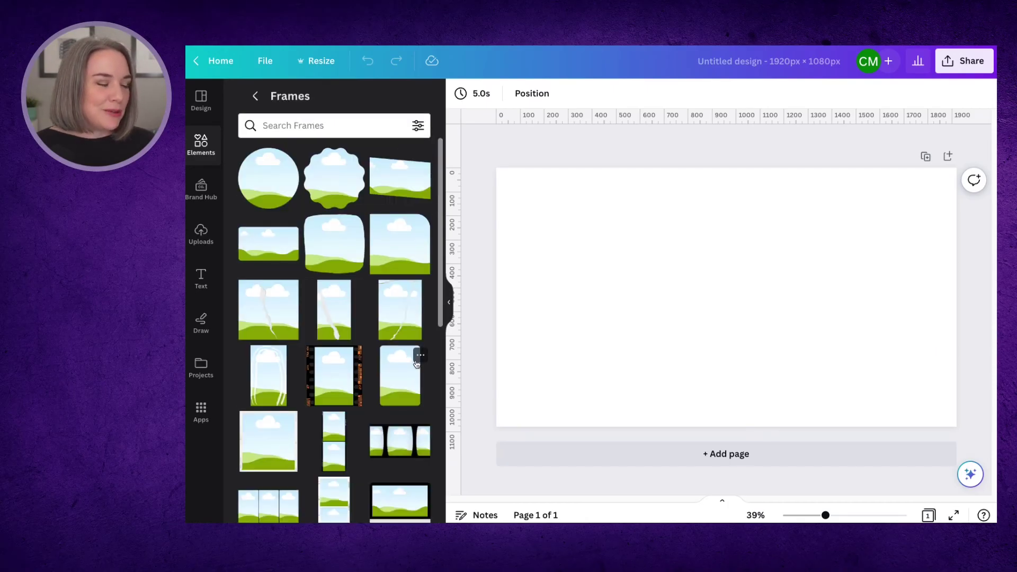
click(321, 126)
text(v)
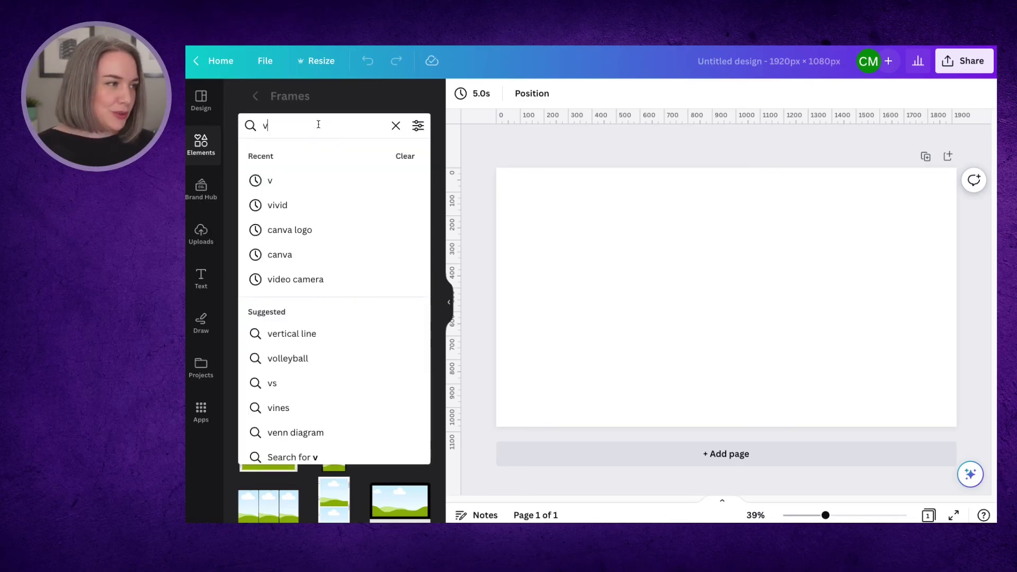
key(Return)
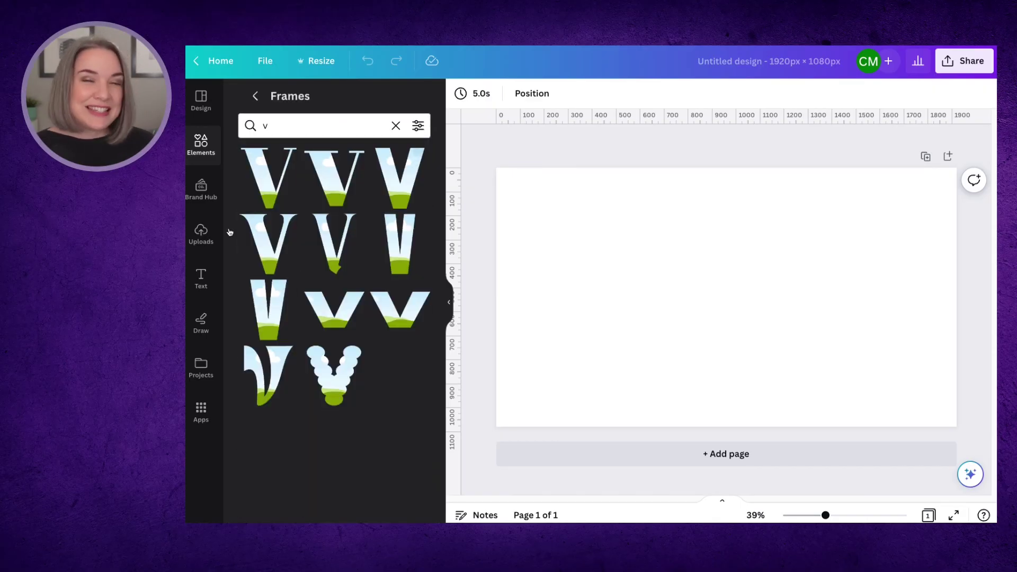
click(266, 320)
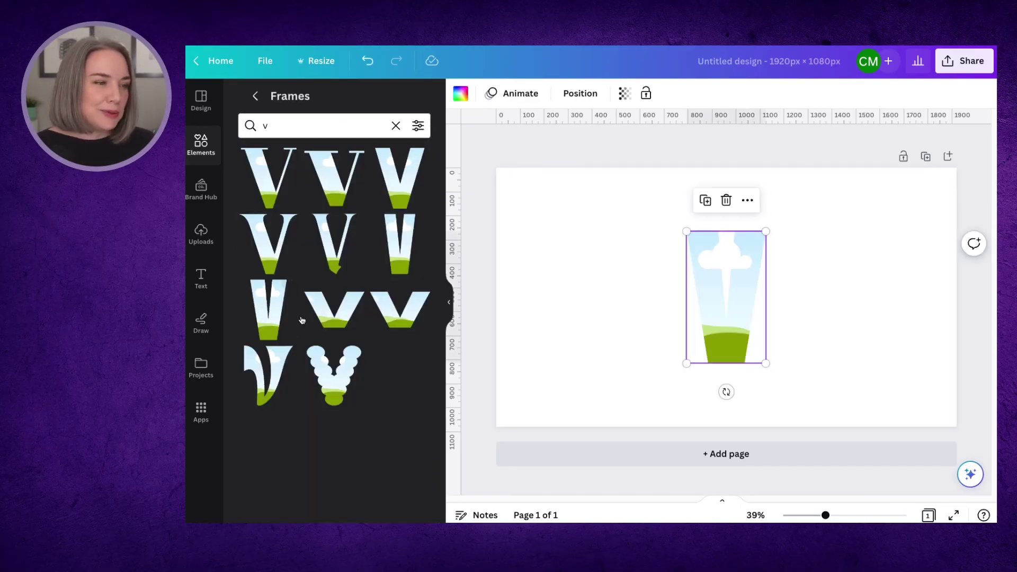
drag(736, 298, 769, 270)
- Add an i letter frame between the Vs and duplicate it
click(297, 124)
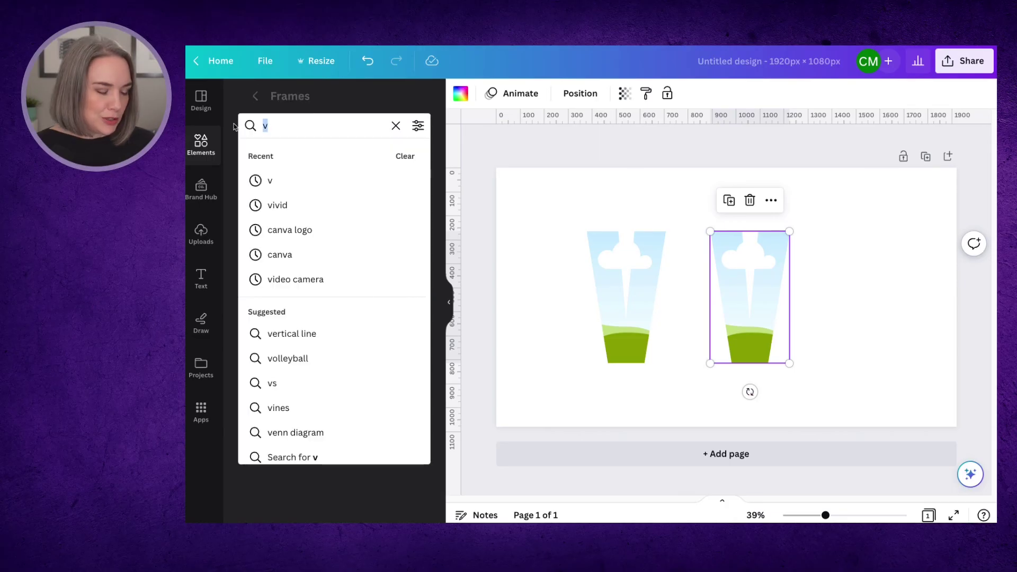
text(i)
key(Return)
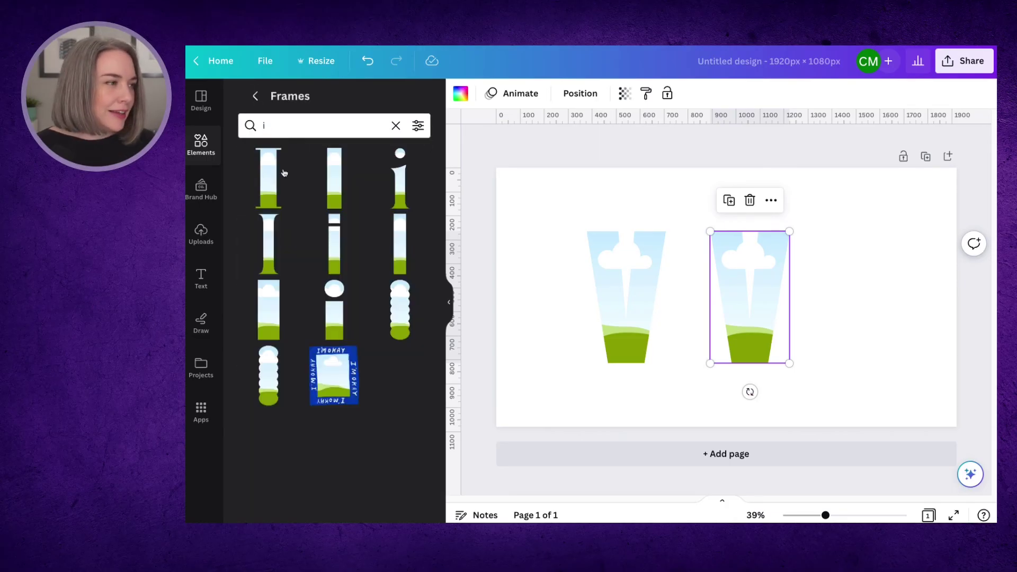
drag(402, 241, 817, 263)
click(667, 200)
- Add a D letter frame at the word's end, then centre all five VIVID letters
click(249, 125)
text(d)
key(Return)
click(274, 307)
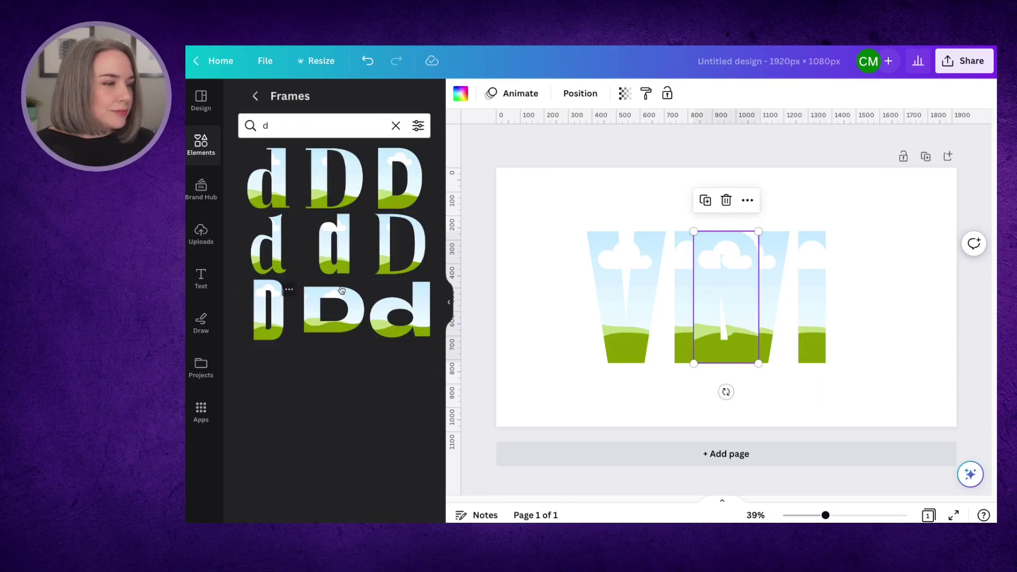
drag(743, 302, 882, 298)
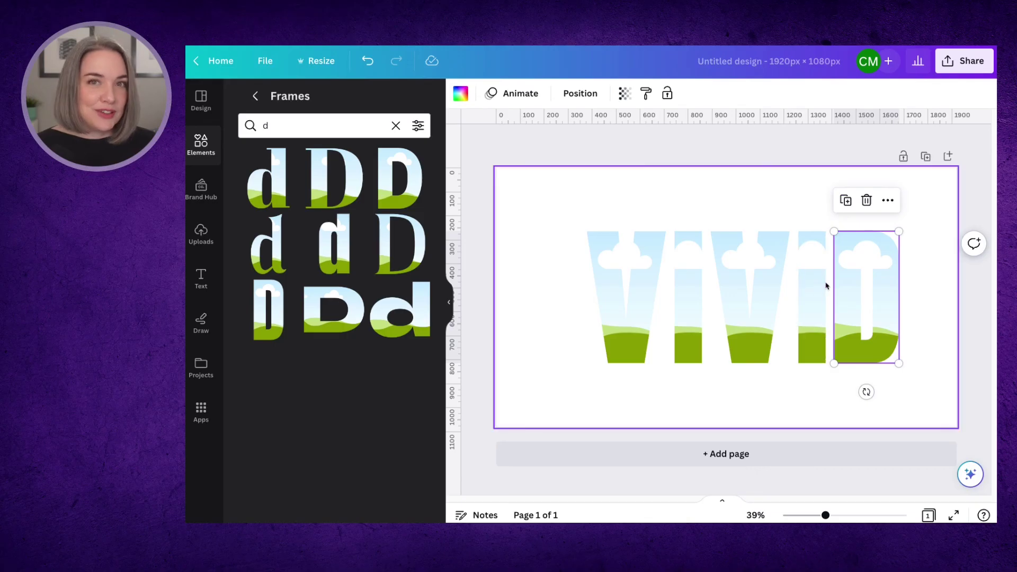
drag(540, 202, 951, 351)
drag(876, 348, 857, 345)
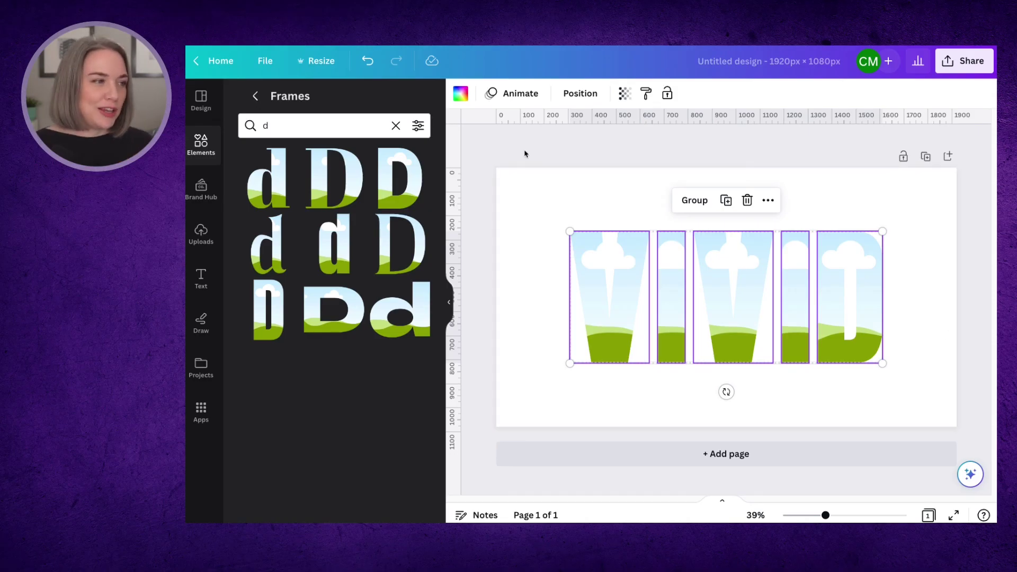
click(496, 144)
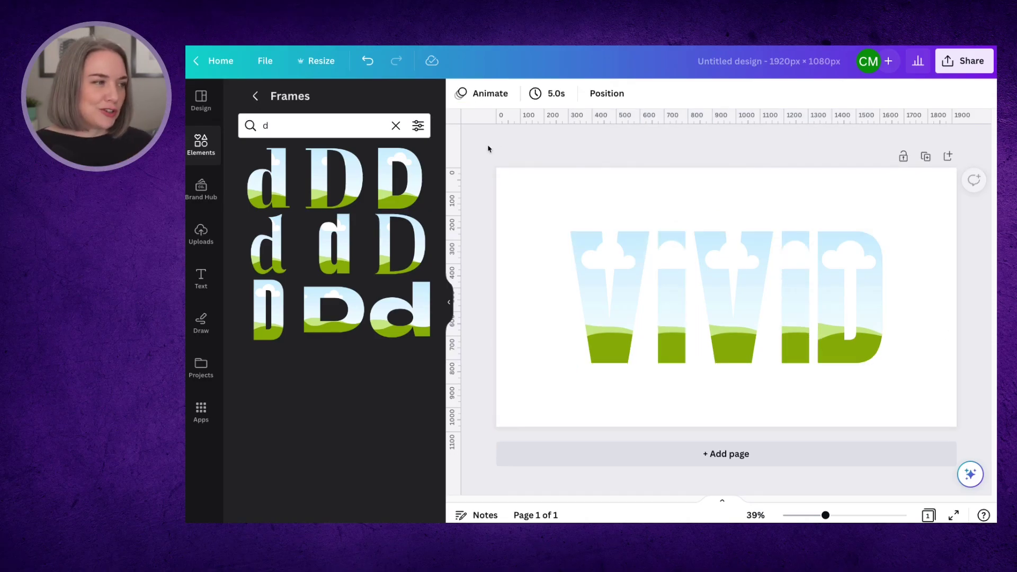
- Try the rainbow image from Recently used in the first V, then delete only the image
click(201, 147)
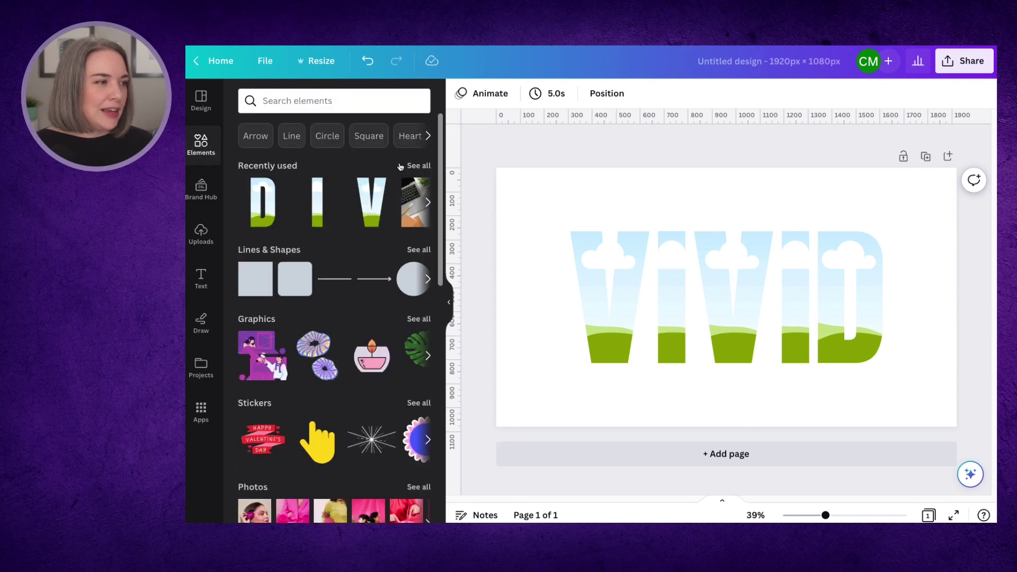
click(417, 165)
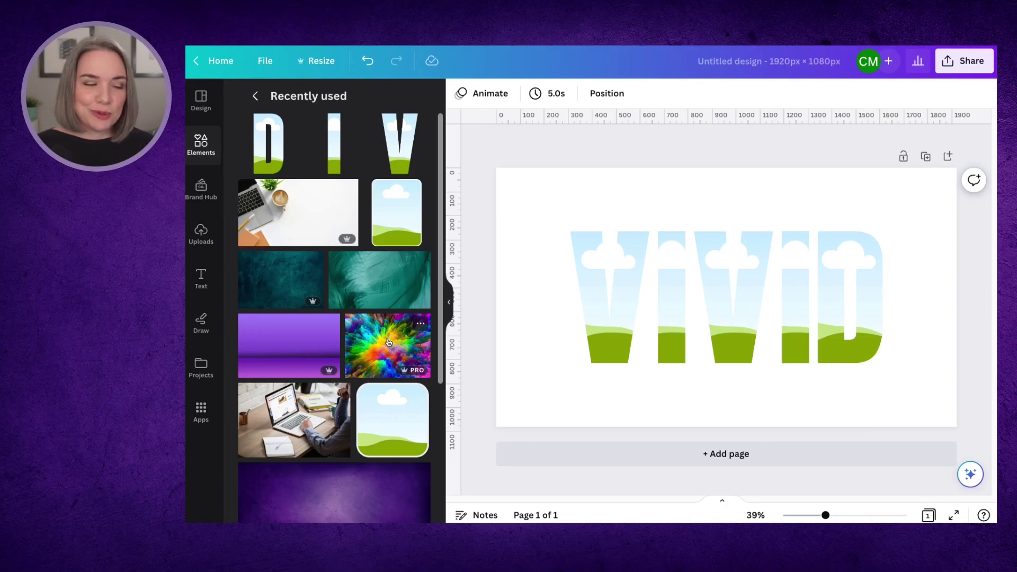
drag(388, 345, 646, 297)
double_click(595, 307)
click(656, 380)
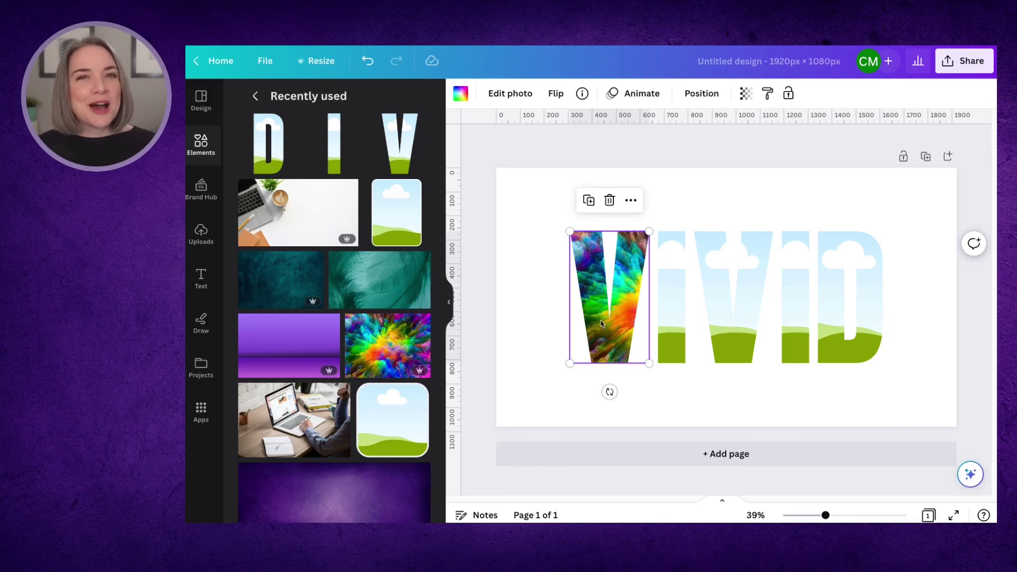
click(610, 204)
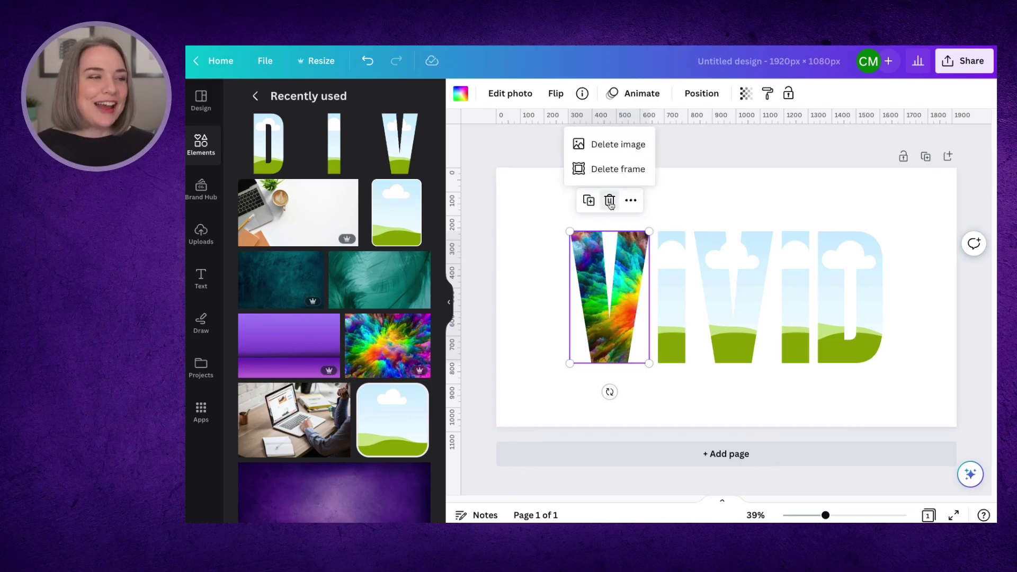
click(601, 145)
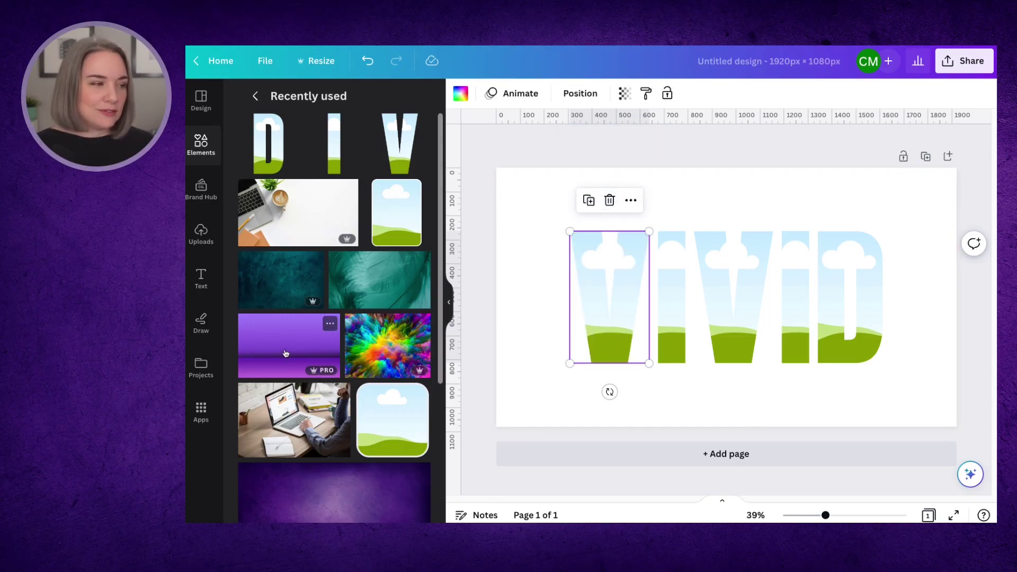
- Fill the V, I, I and D frames with the purple gradient; undo a teal test
drag(286, 354, 602, 320)
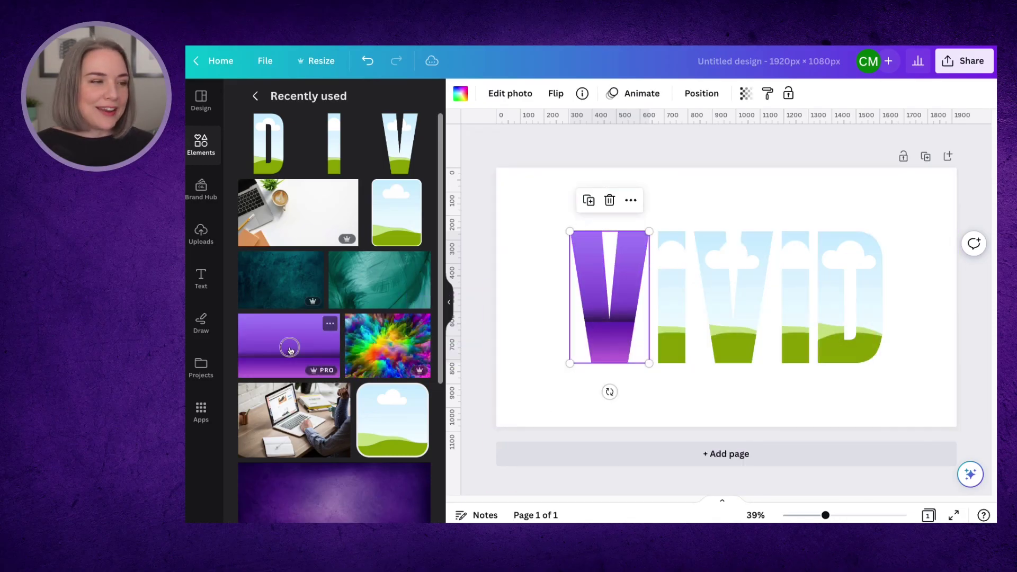
drag(288, 341, 709, 291)
drag(328, 326, 796, 297)
drag(327, 347, 835, 290)
click(925, 305)
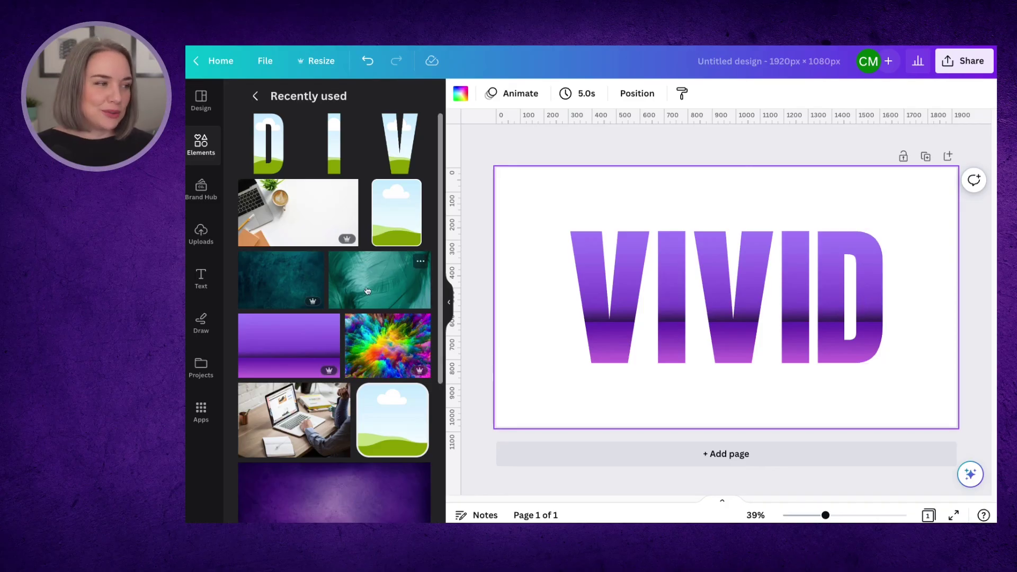
drag(367, 290, 604, 281)
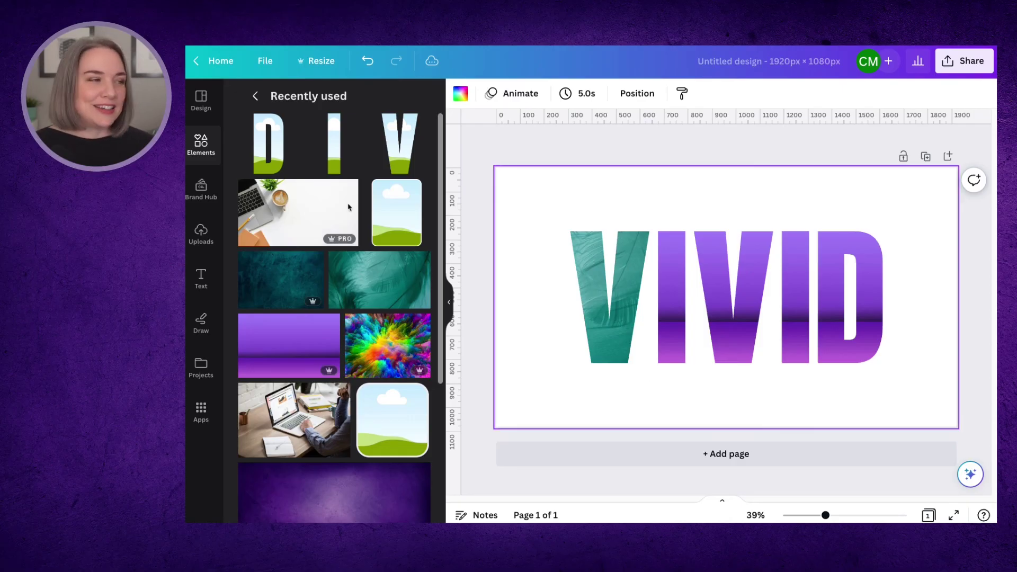
click(365, 61)
click(759, 150)
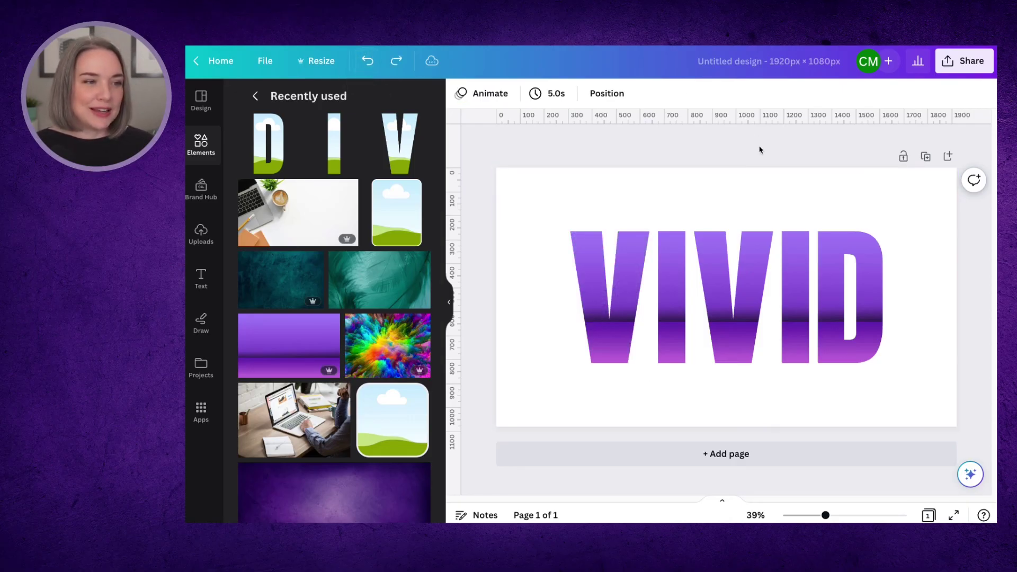